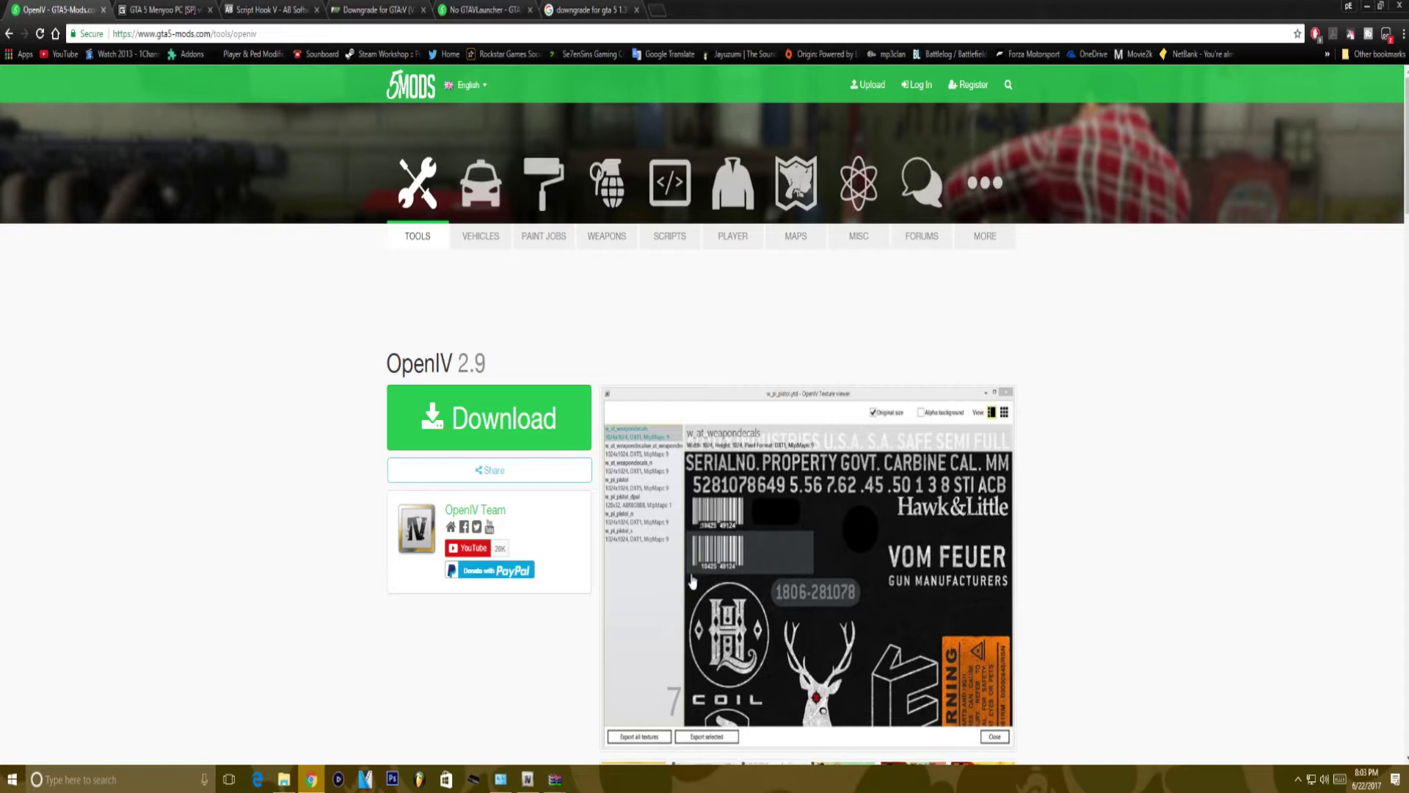
Step: Go from the Script Hook V tab to the 'Downgrade for GTA:V (V1032 Steam)' forum thread
click(266, 8)
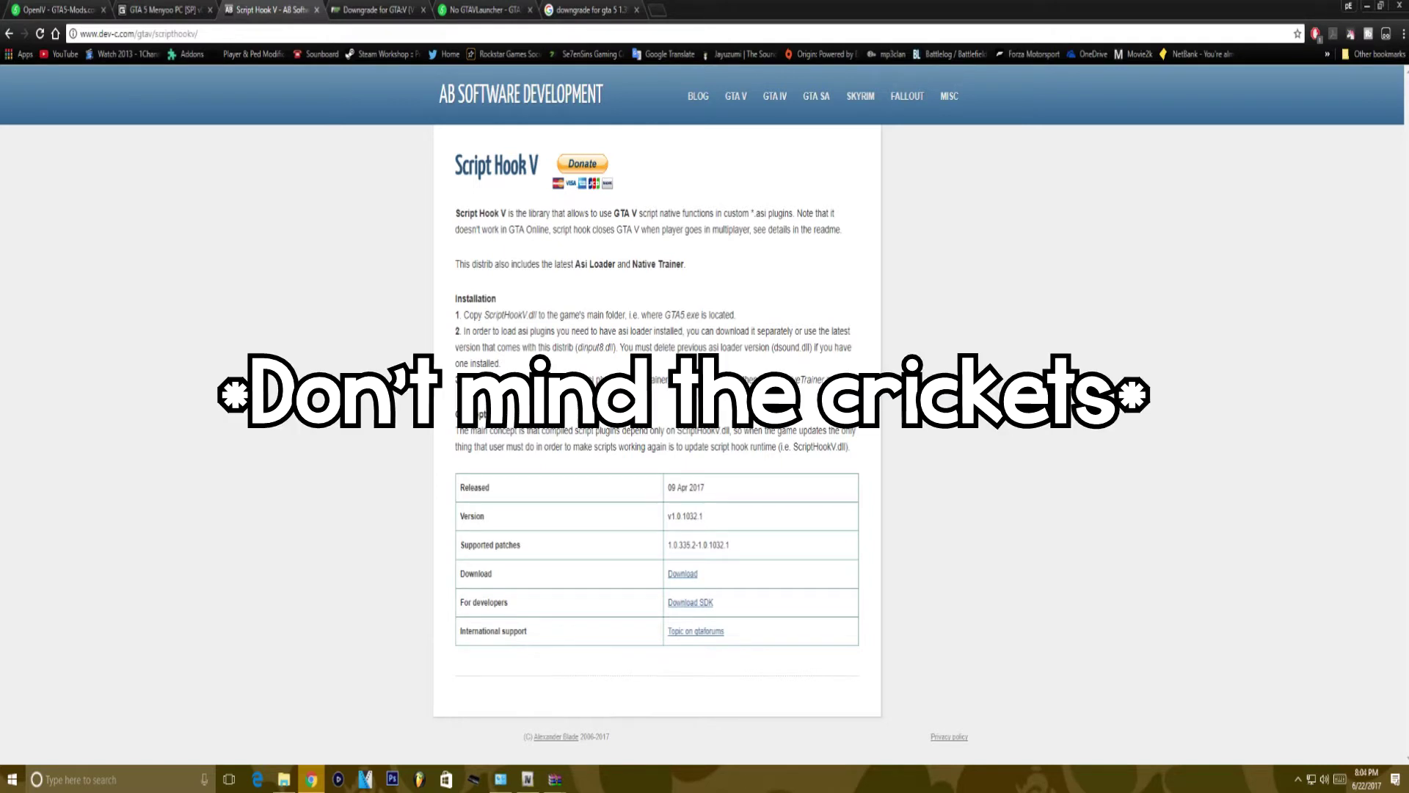
key(ctrl+Tab)
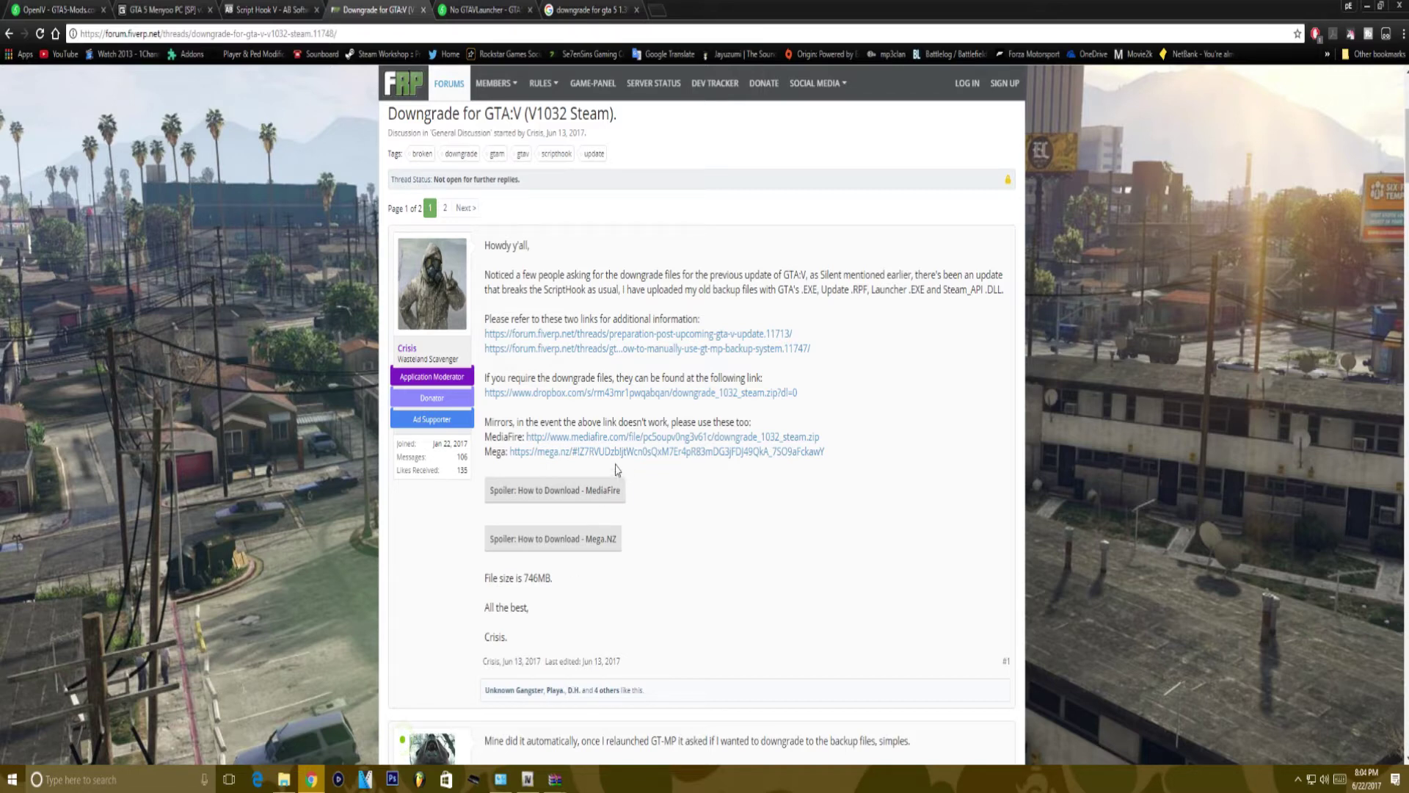
Step: Bring up downgrade_1032_steam.zip in WinRAR and look inside its update folder
click(555, 779)
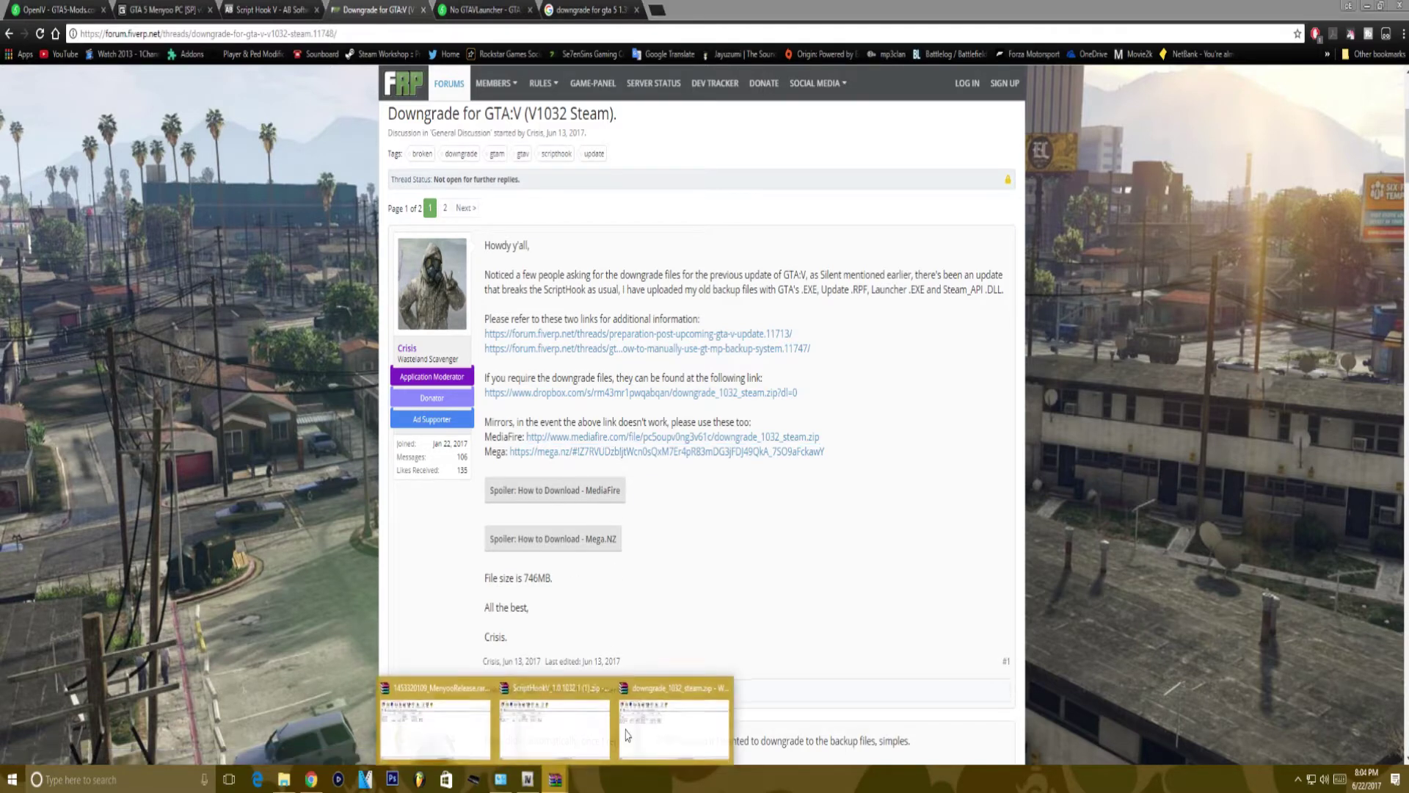
click(698, 734)
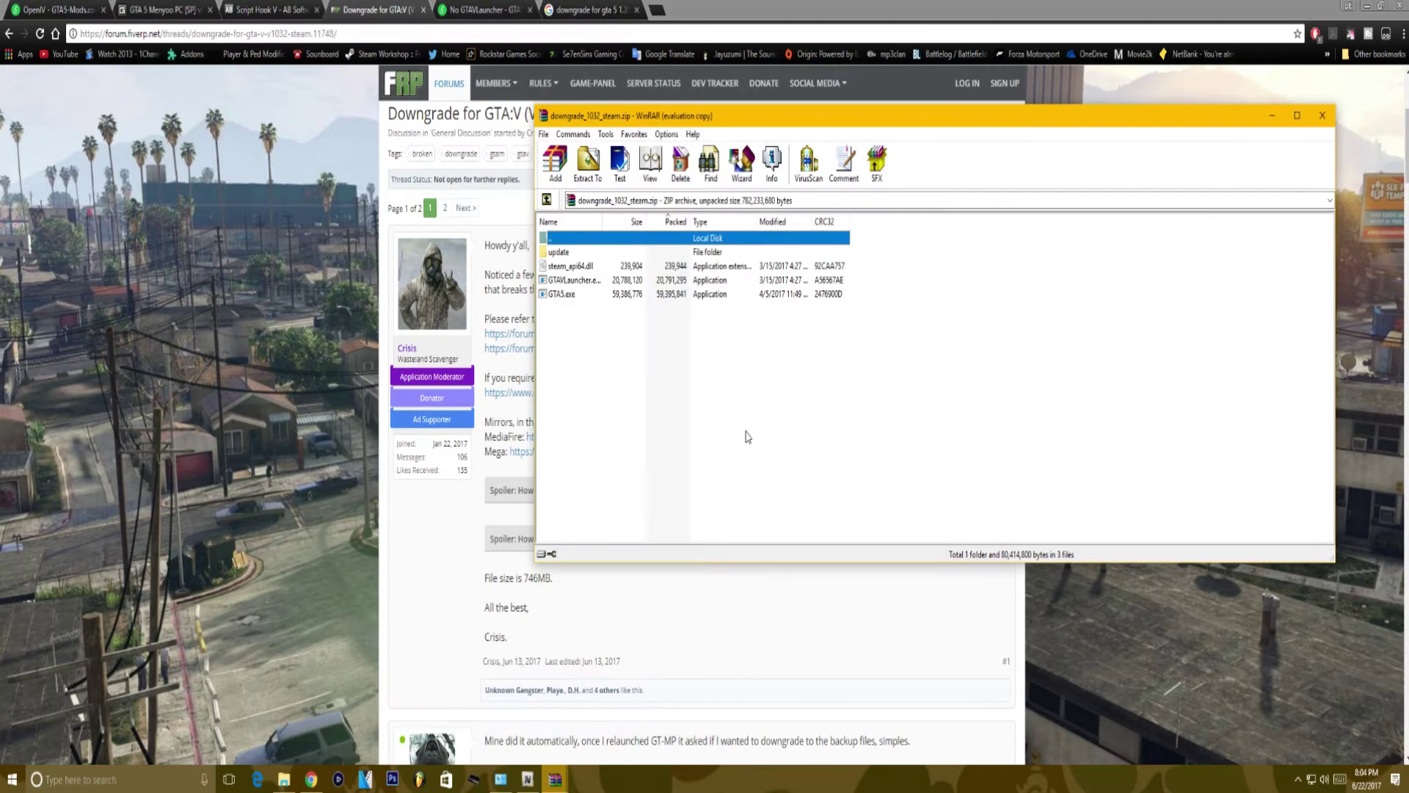
drag(694, 117, 707, 242)
drag(629, 484, 679, 516)
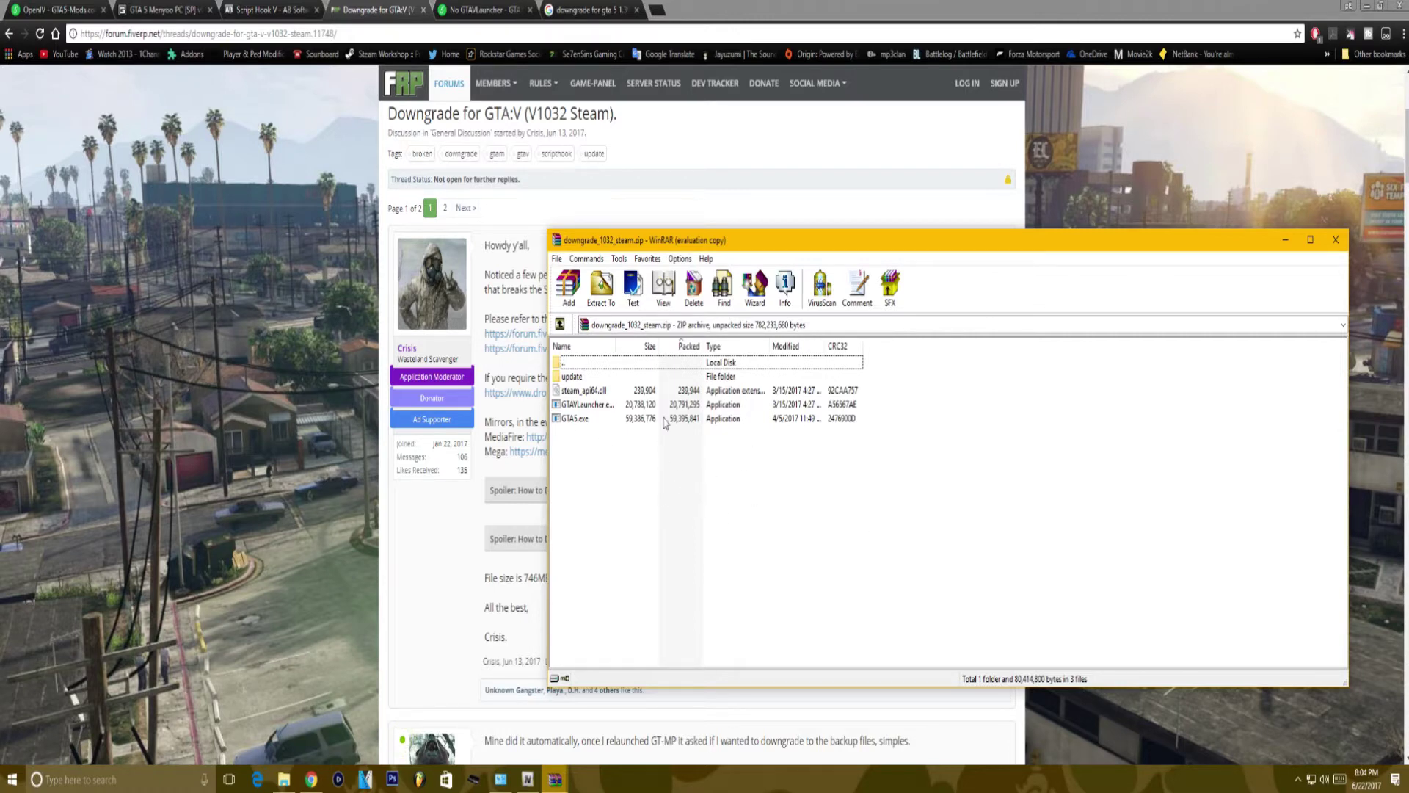
double_click(584, 375)
double_click(593, 363)
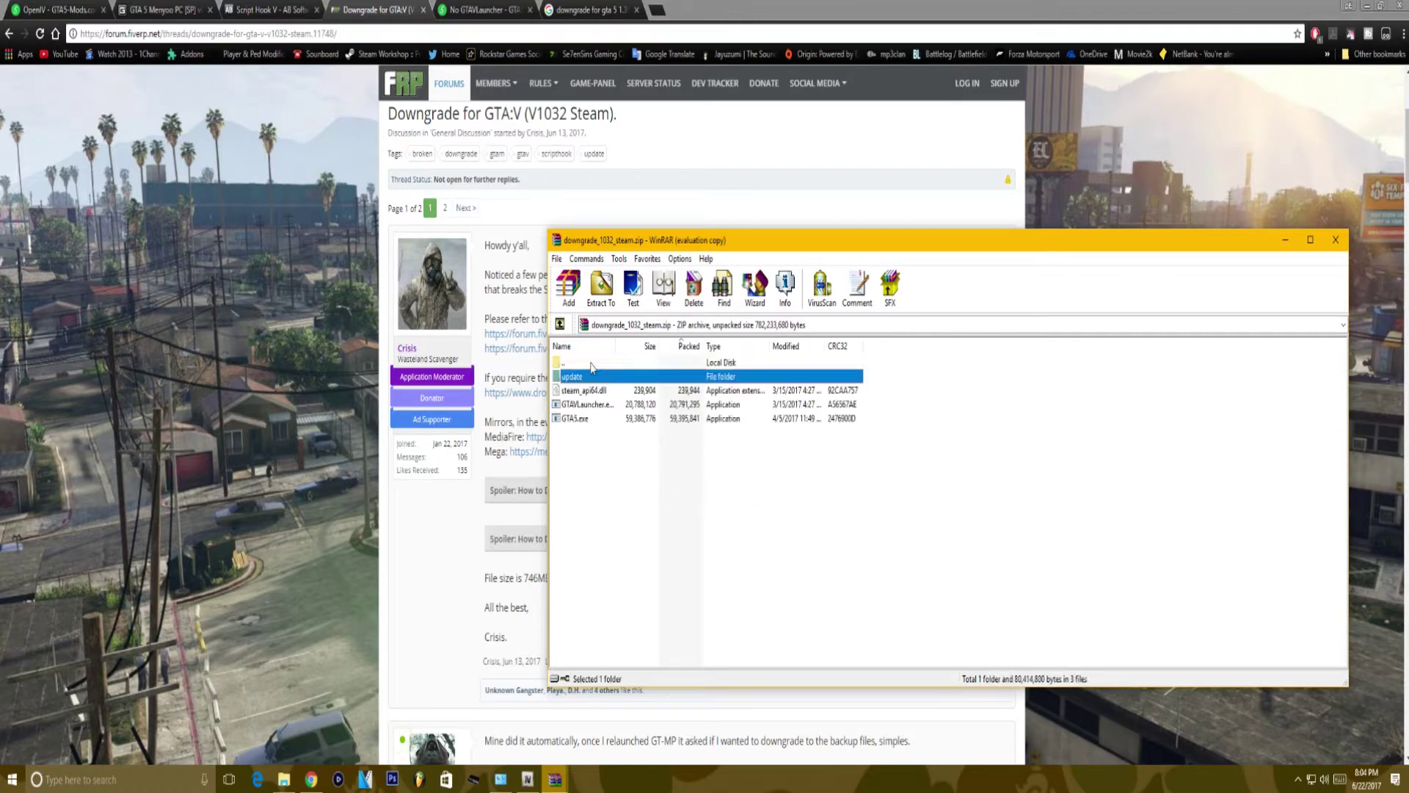
click(725, 623)
Step: In a new Explorer window, browse Program Files (x86)\Steam\steamapps\common to Grand Theft Auto V
key(super+e)
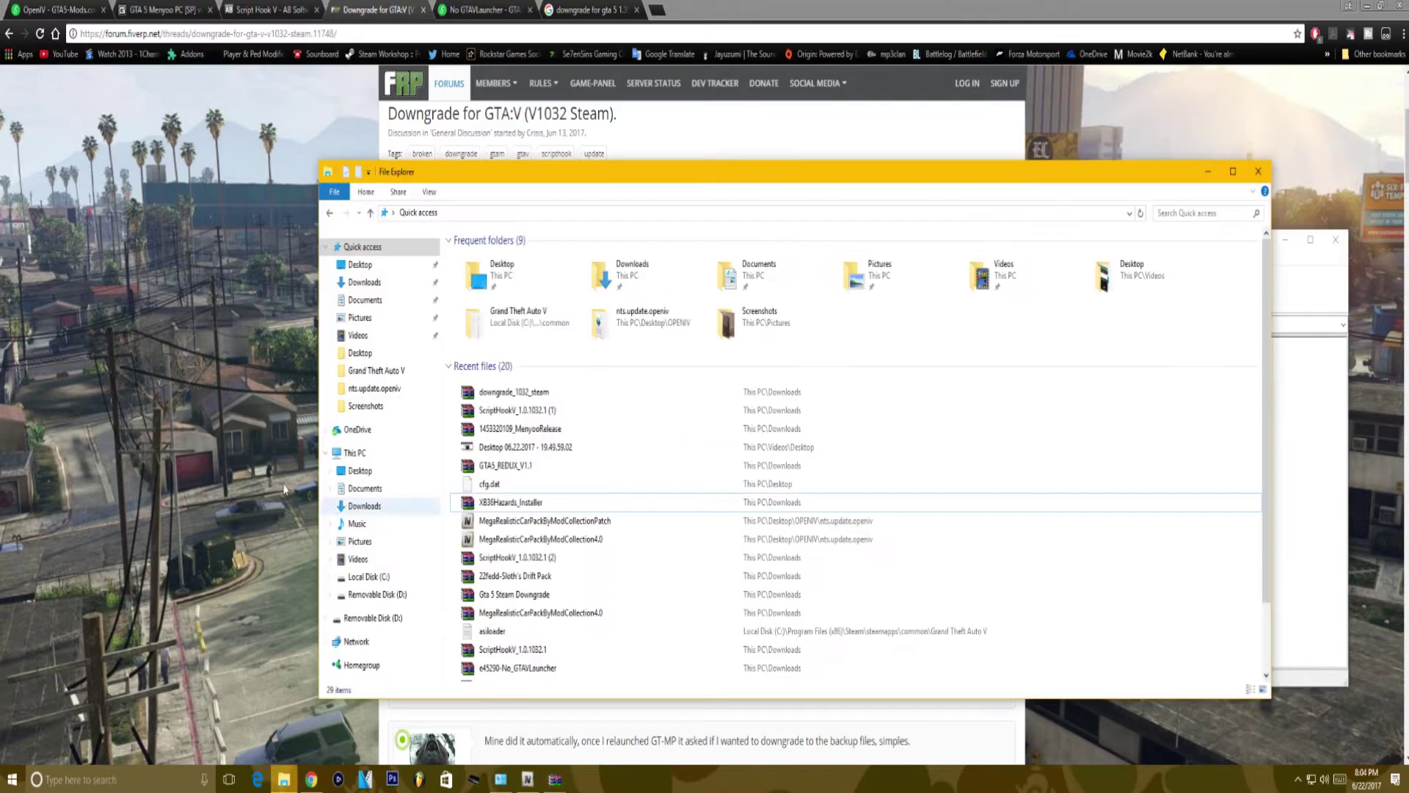
click(376, 370)
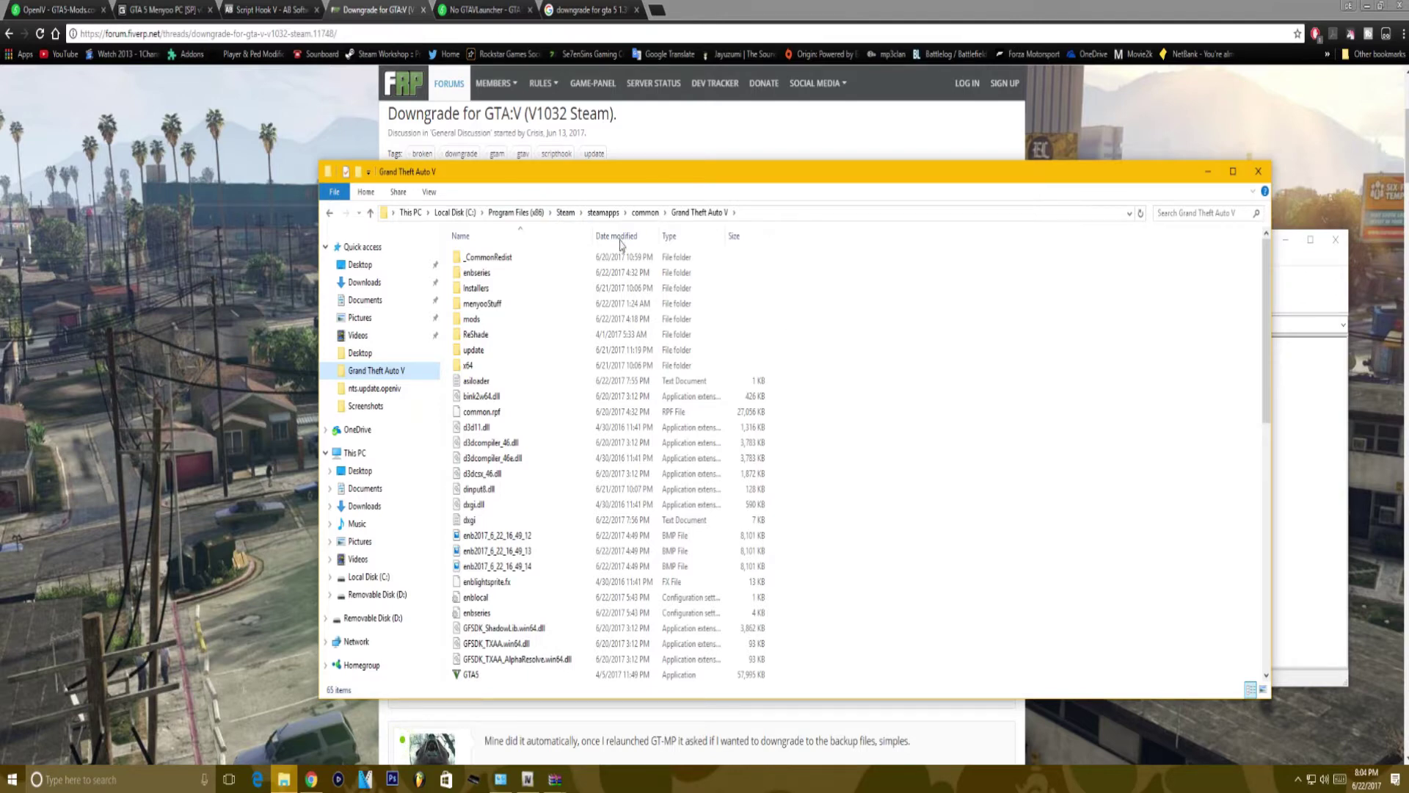
click(503, 218)
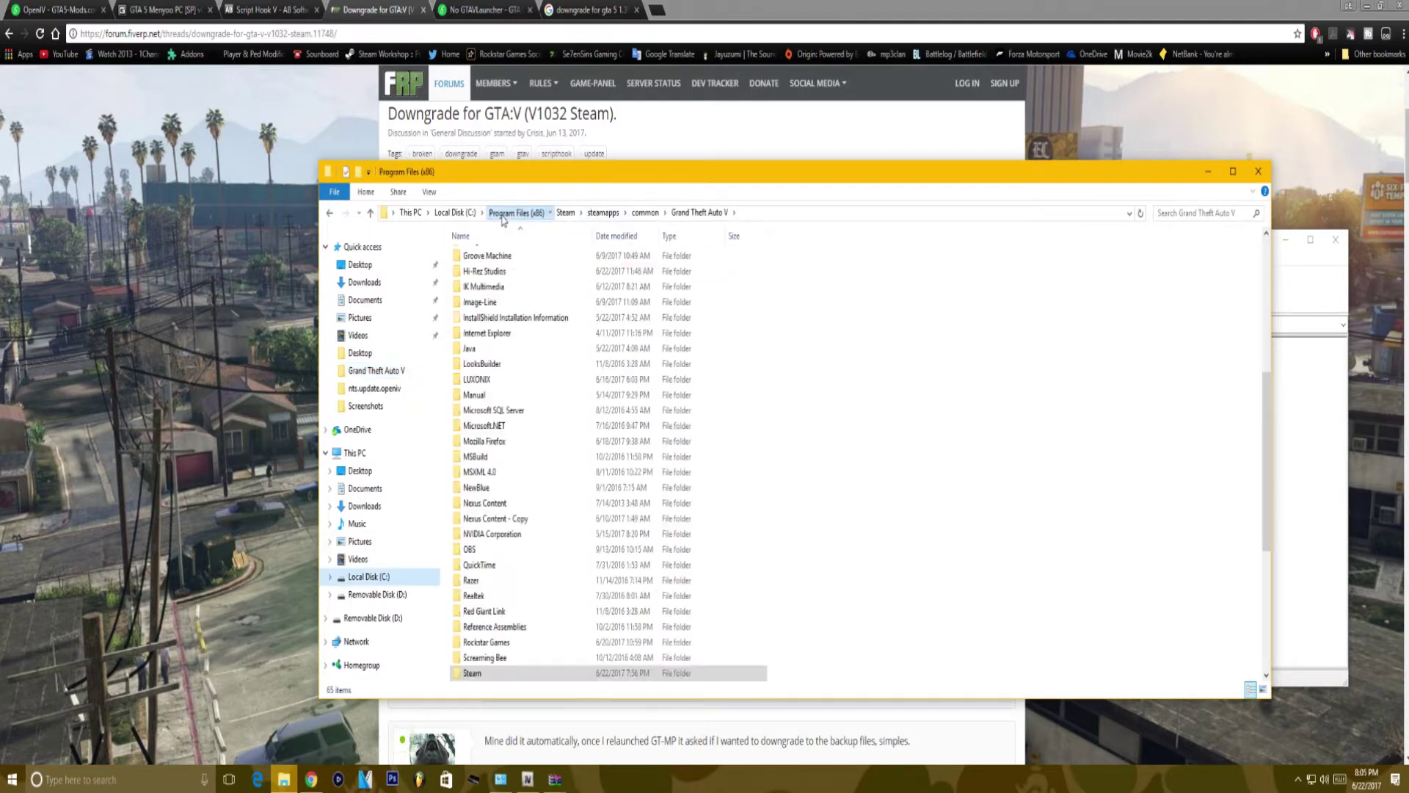
double_click(485, 673)
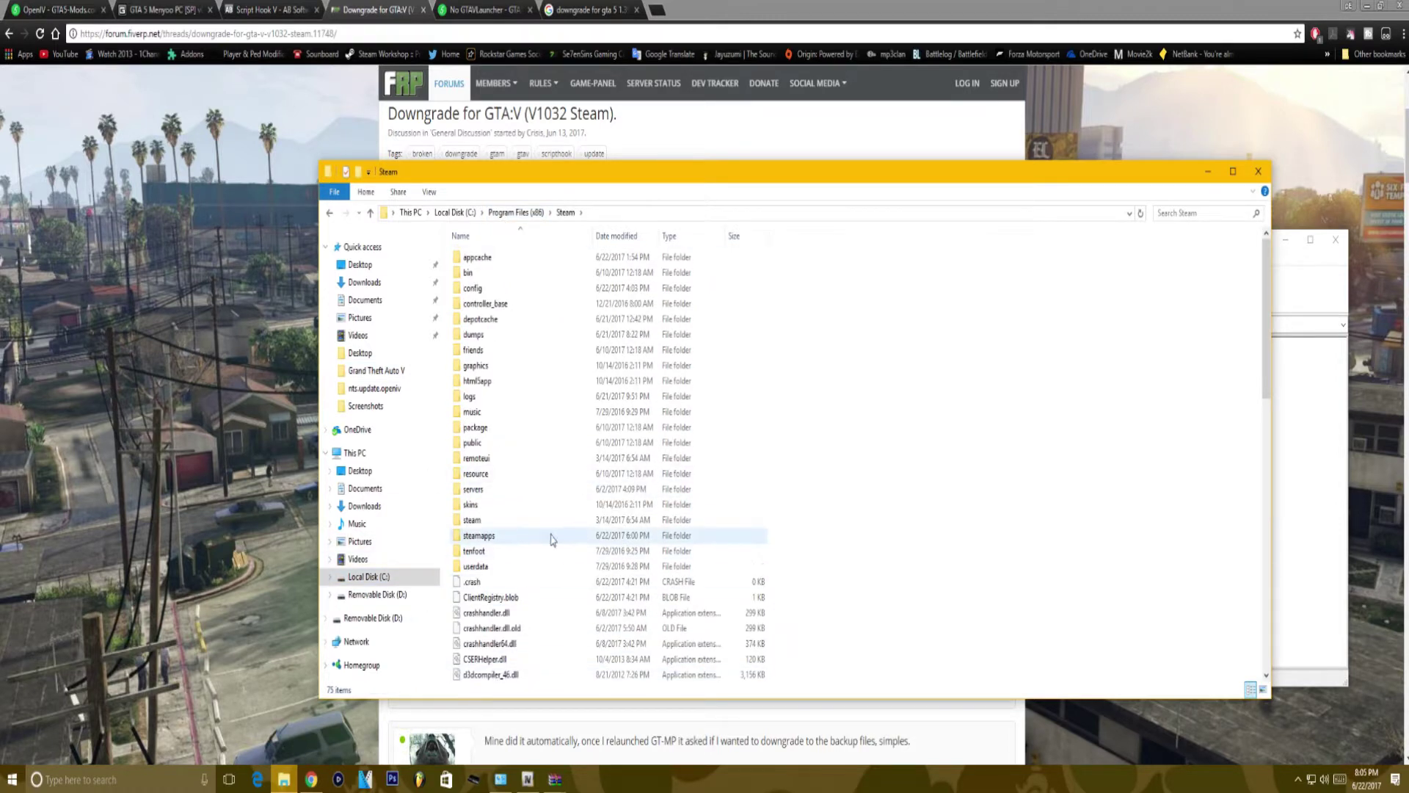
double_click(550, 535)
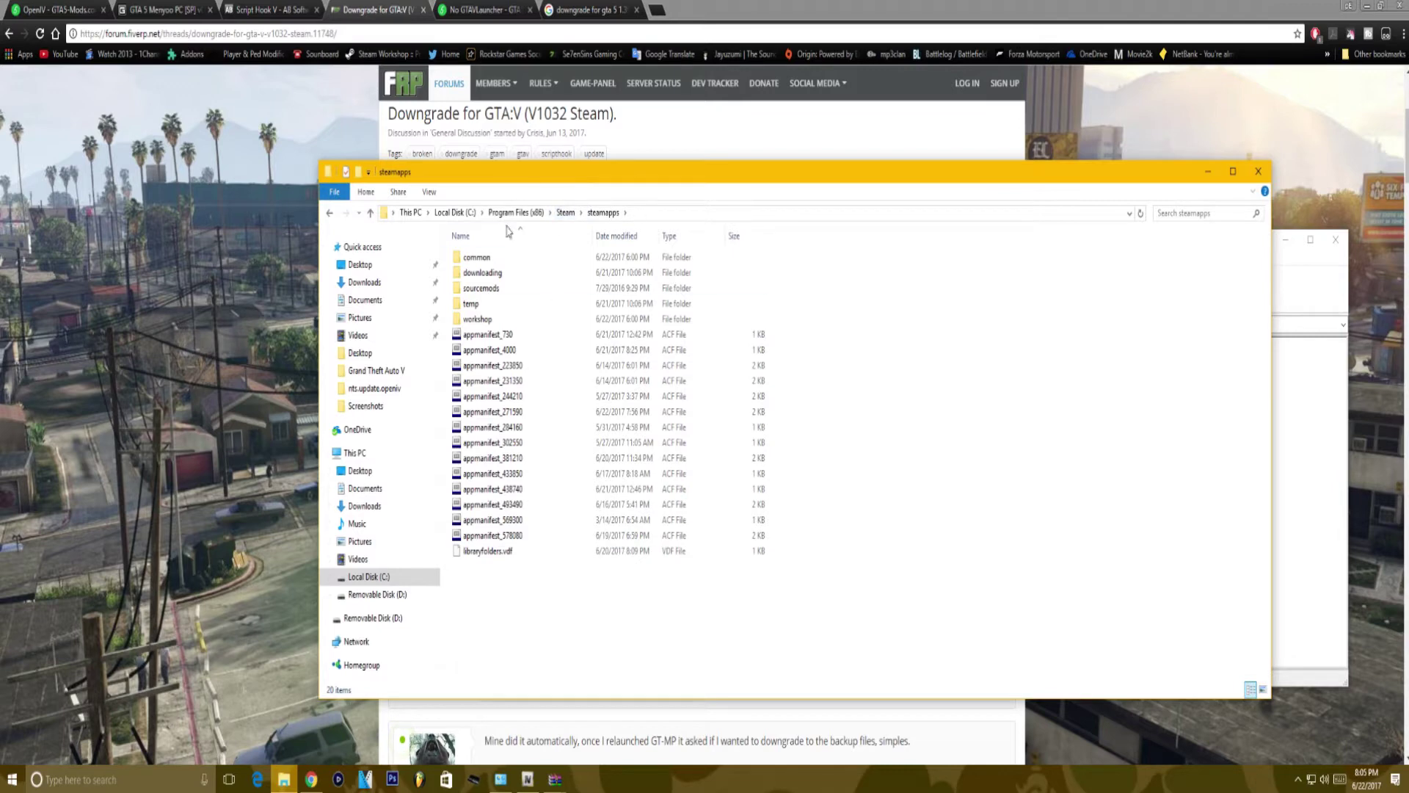
double_click(495, 257)
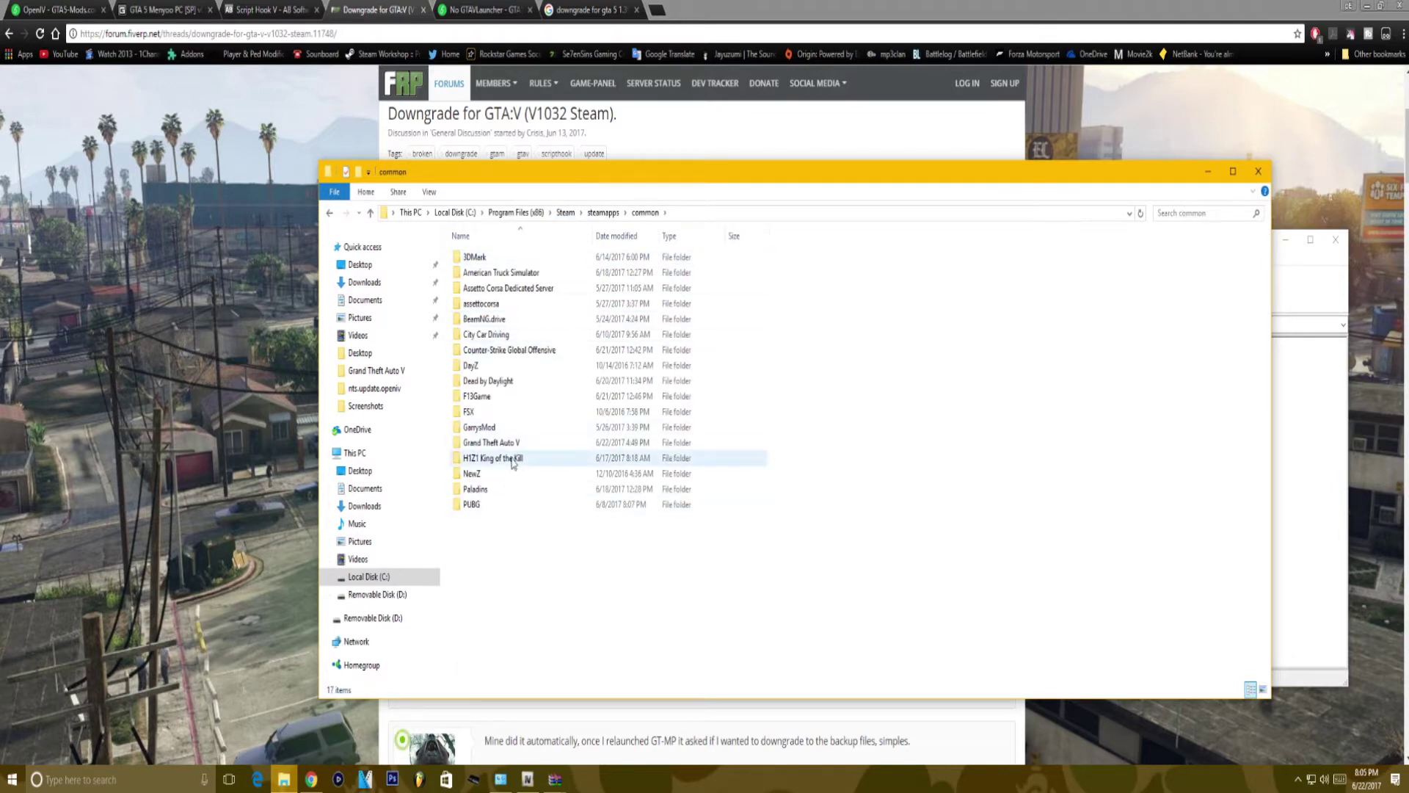
double_click(491, 443)
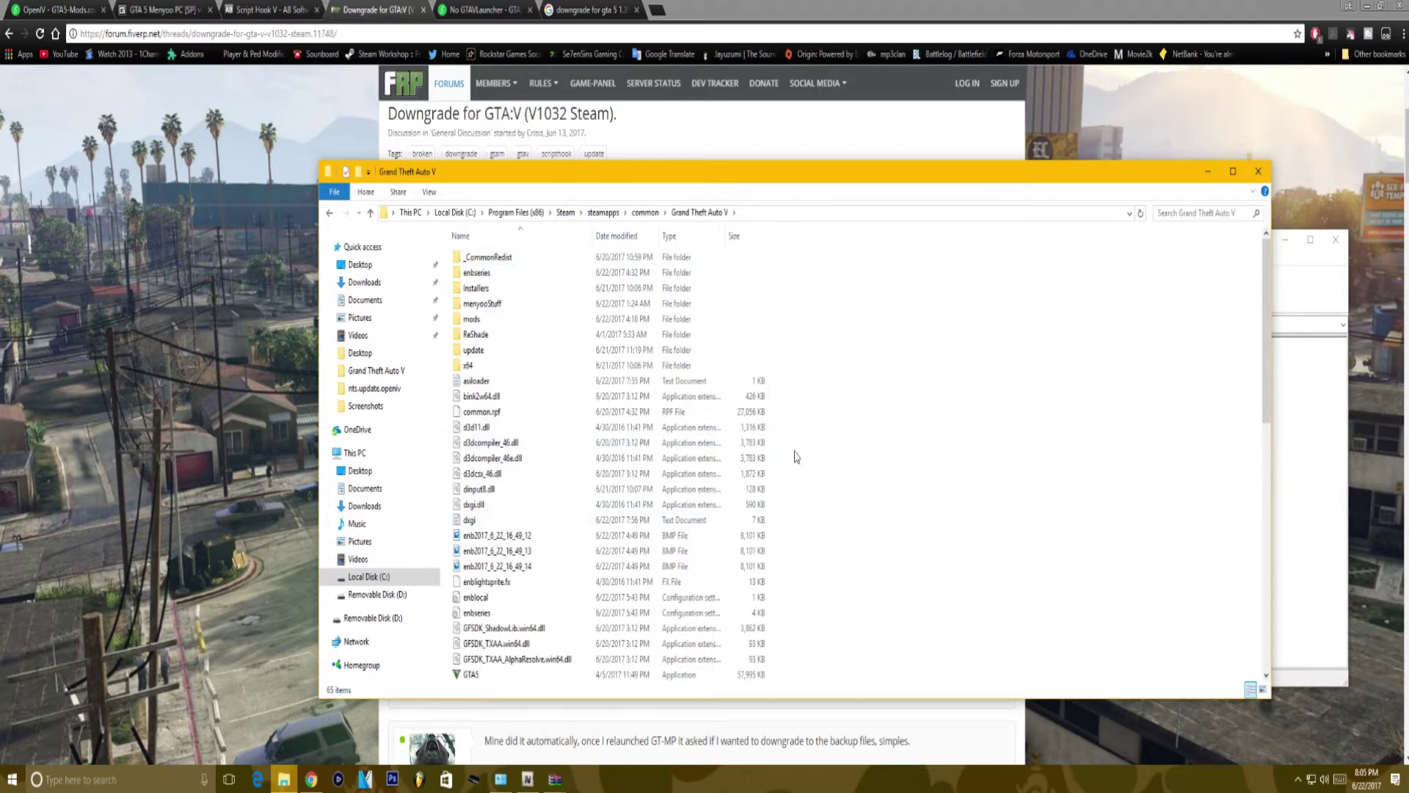
Step: Scroll through the game folder's files and select the GTA5 executable
scroll(800, 440, down, 4)
scroll(668, 541, up, 3)
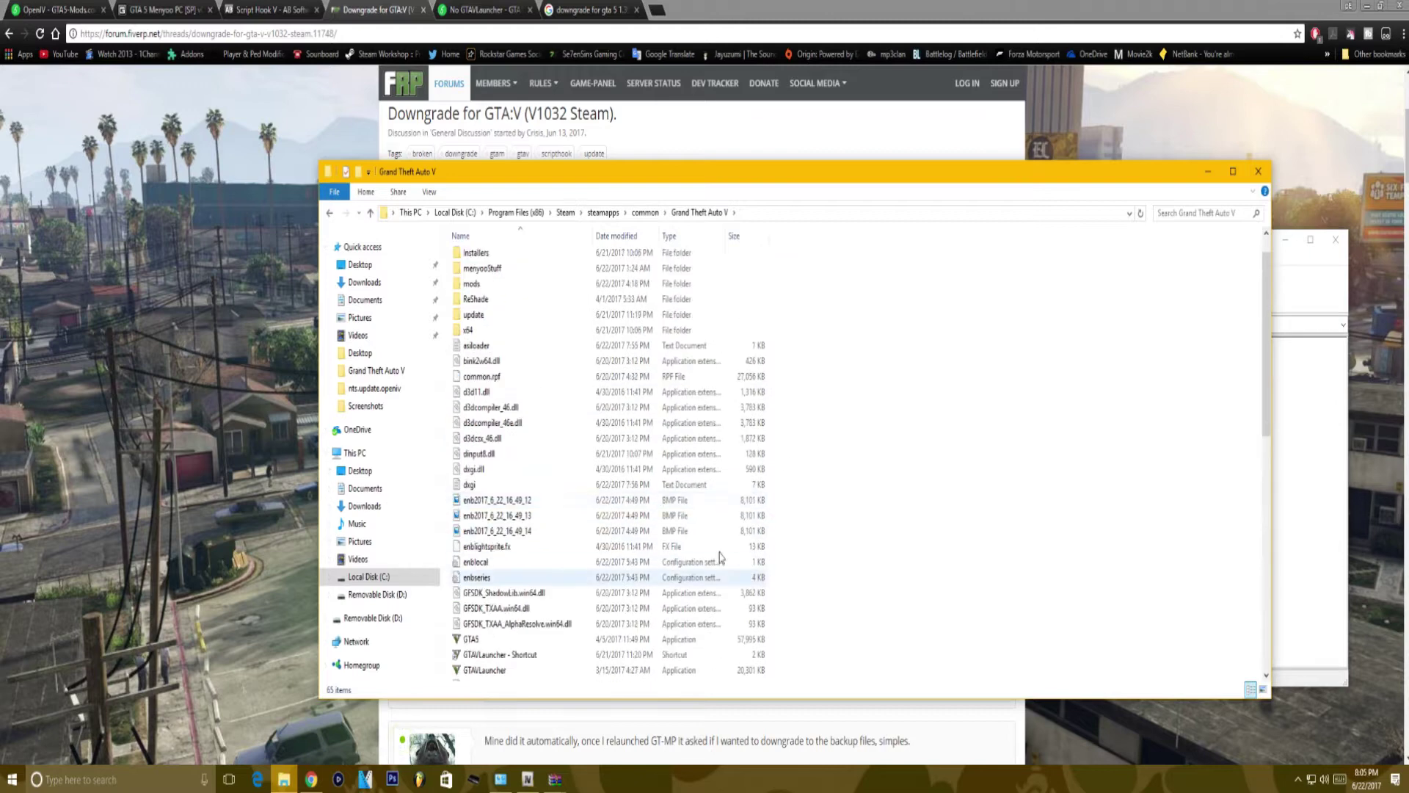
scroll(587, 455, down, 8)
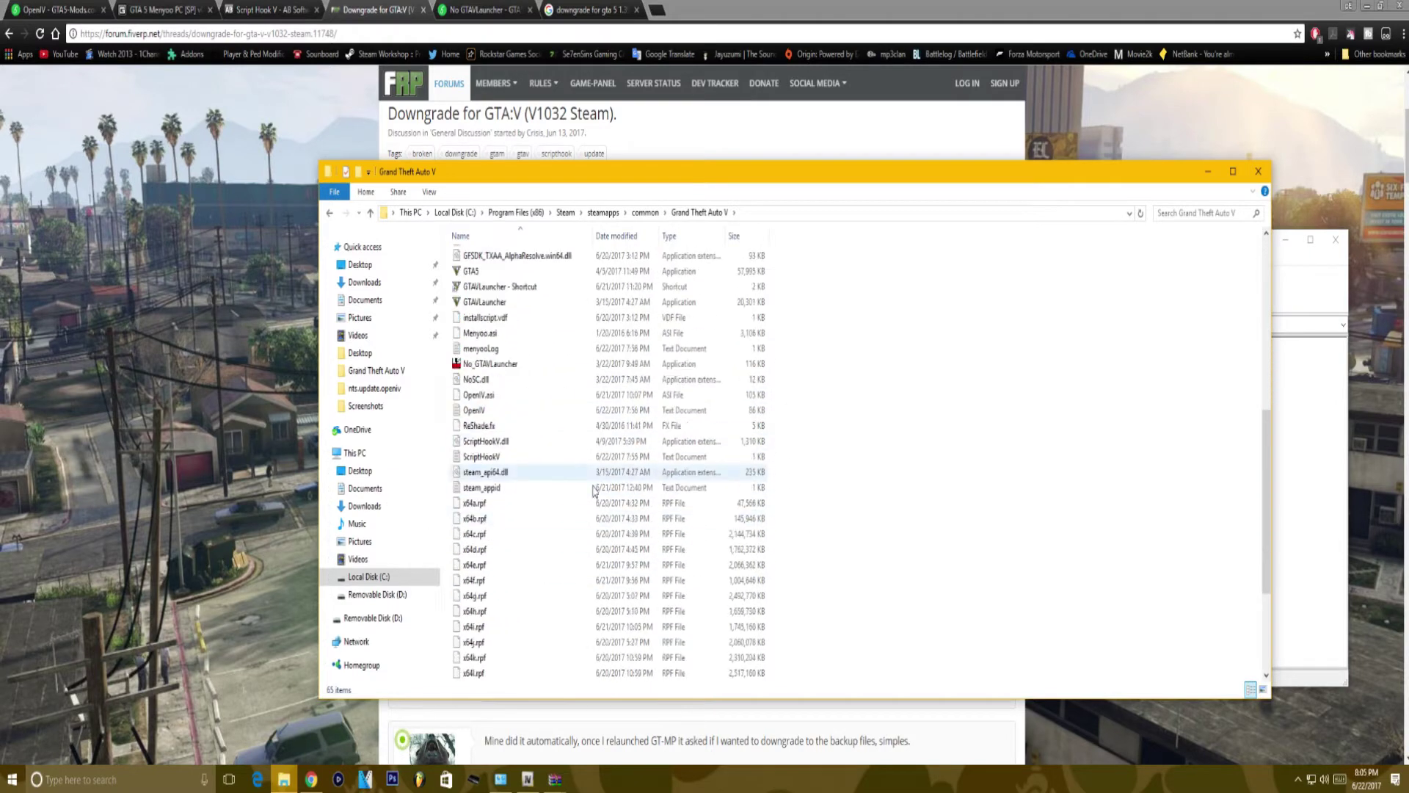
scroll(734, 499, up, 7)
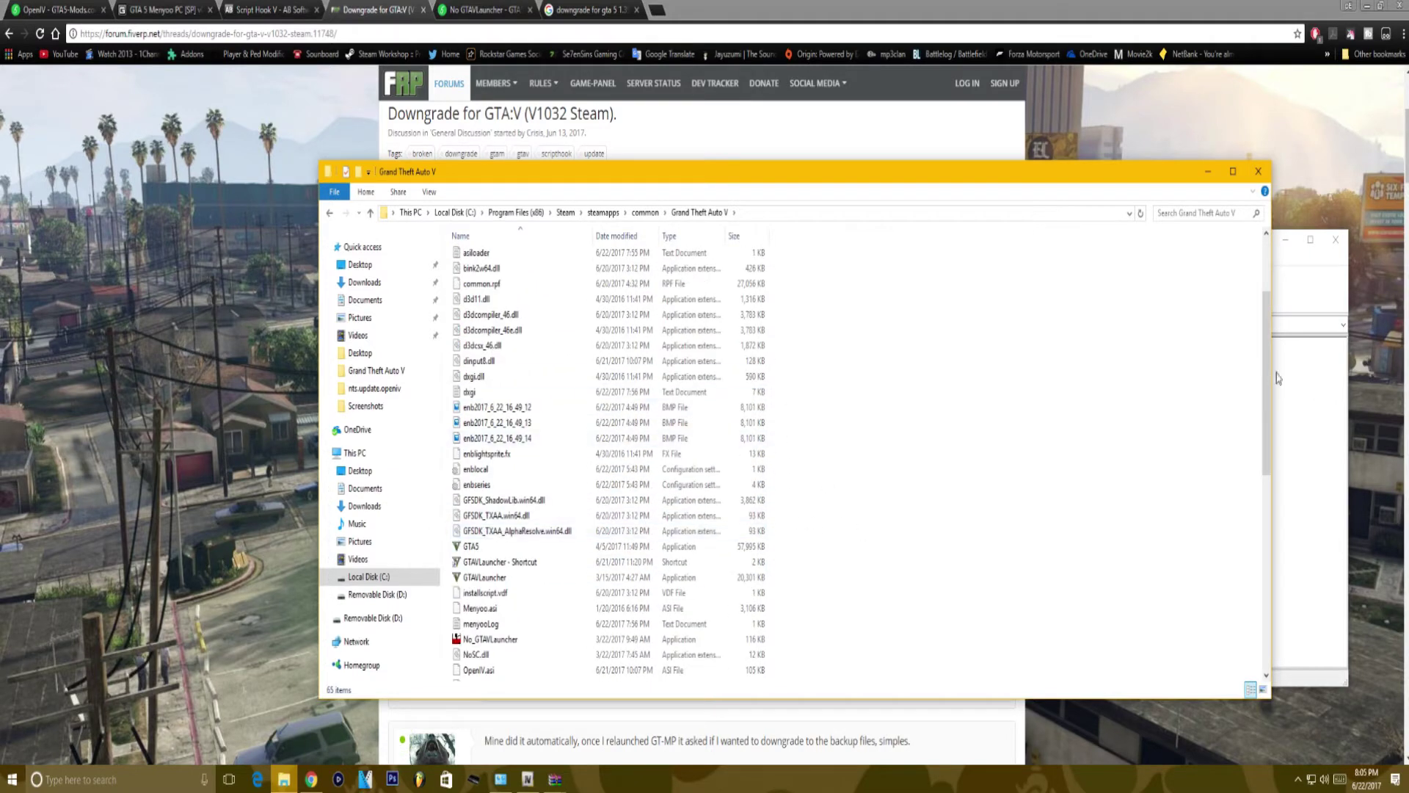
click(506, 546)
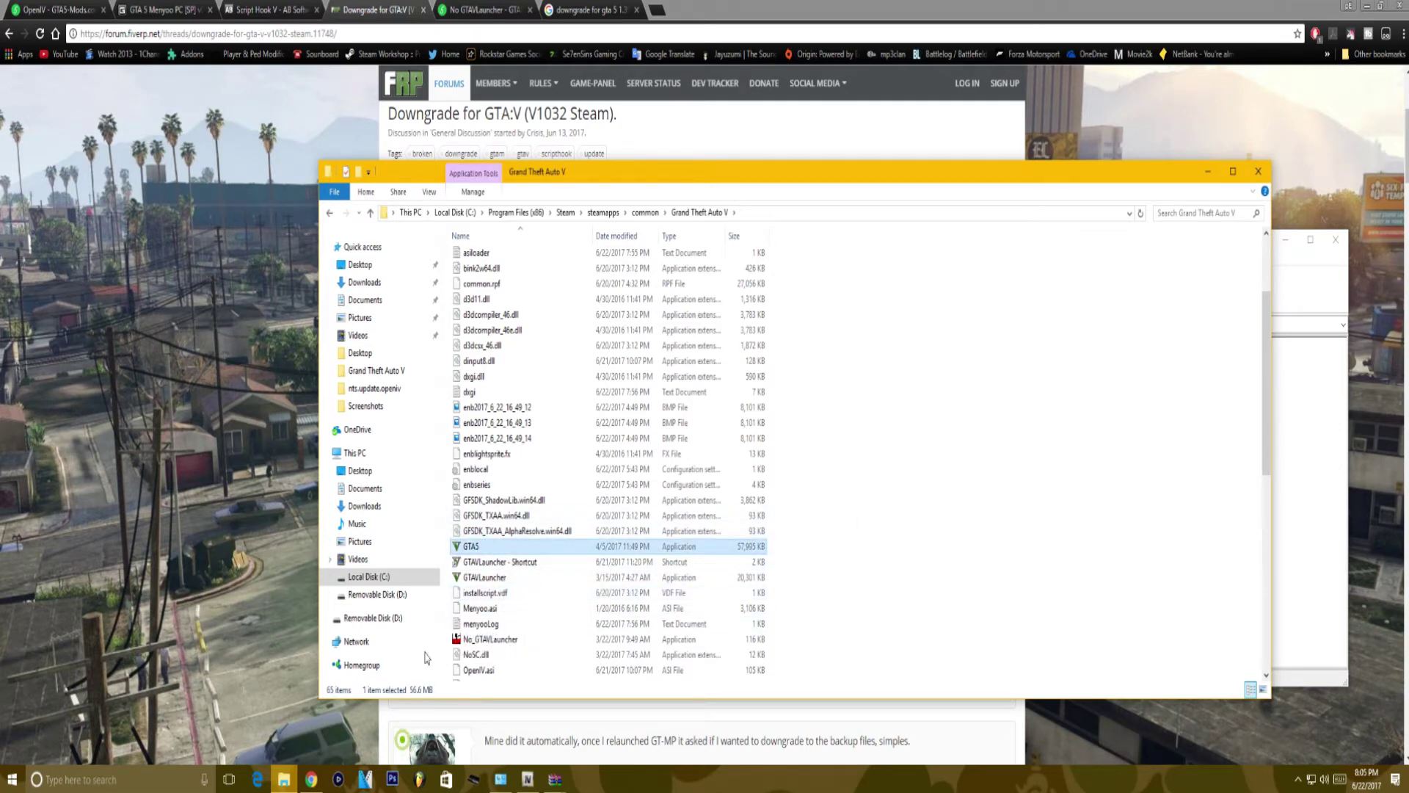
right_click(966, 406)
key(Escape)
Step: Open the downgrade's update folder from the desktop and arrange it beside the Grand Theft Auto V folder
click(1369, 6)
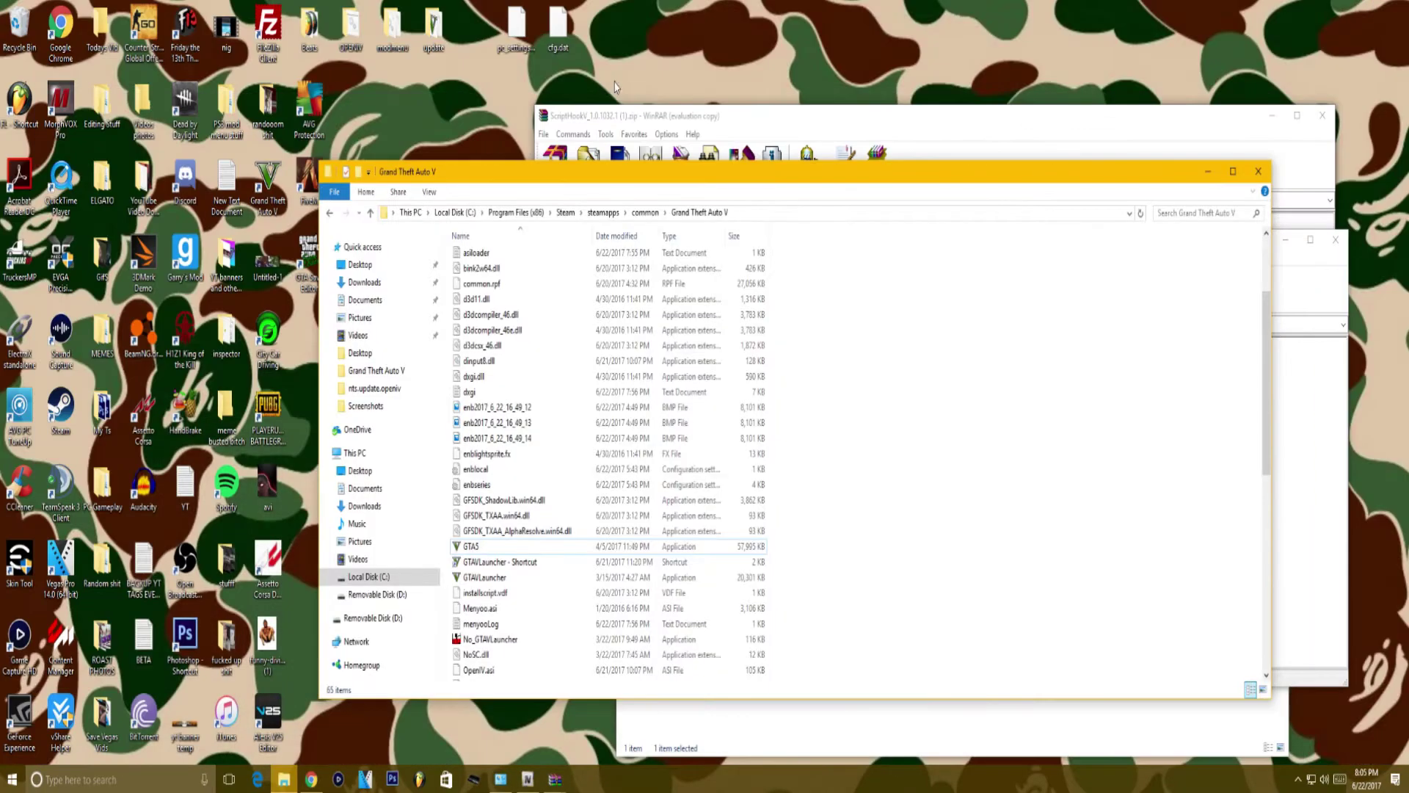
double_click(433, 30)
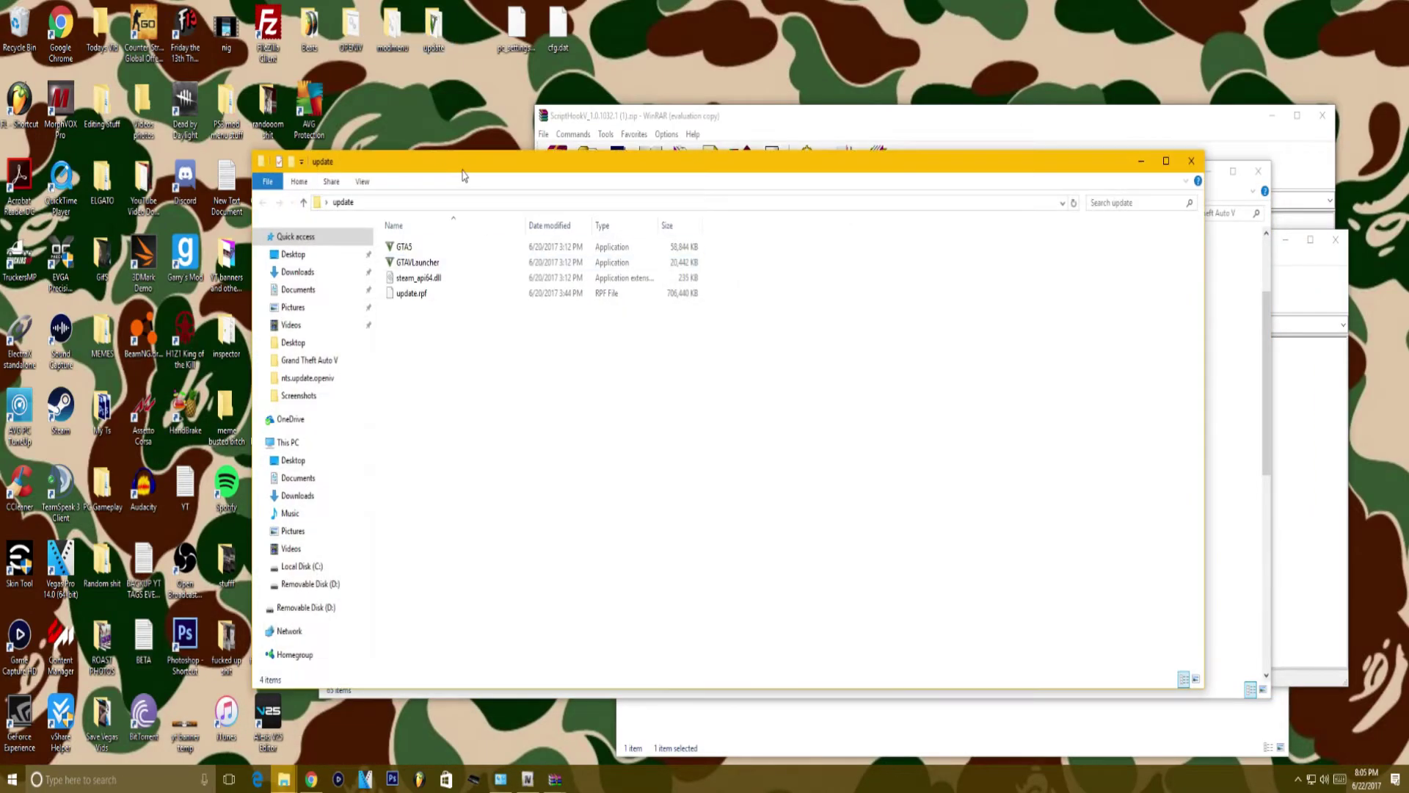
drag(466, 175, 629, 513)
click(807, 195)
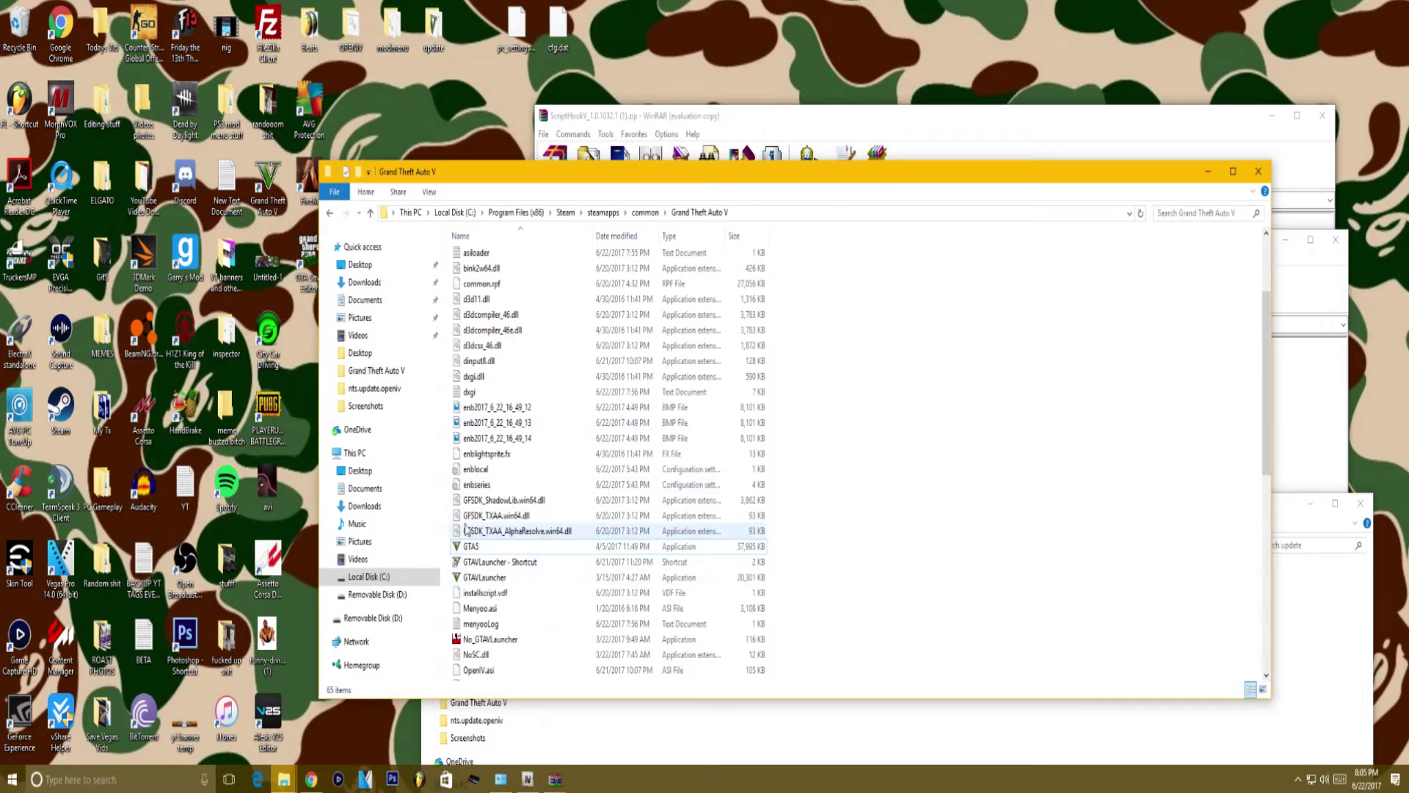
click(475, 547)
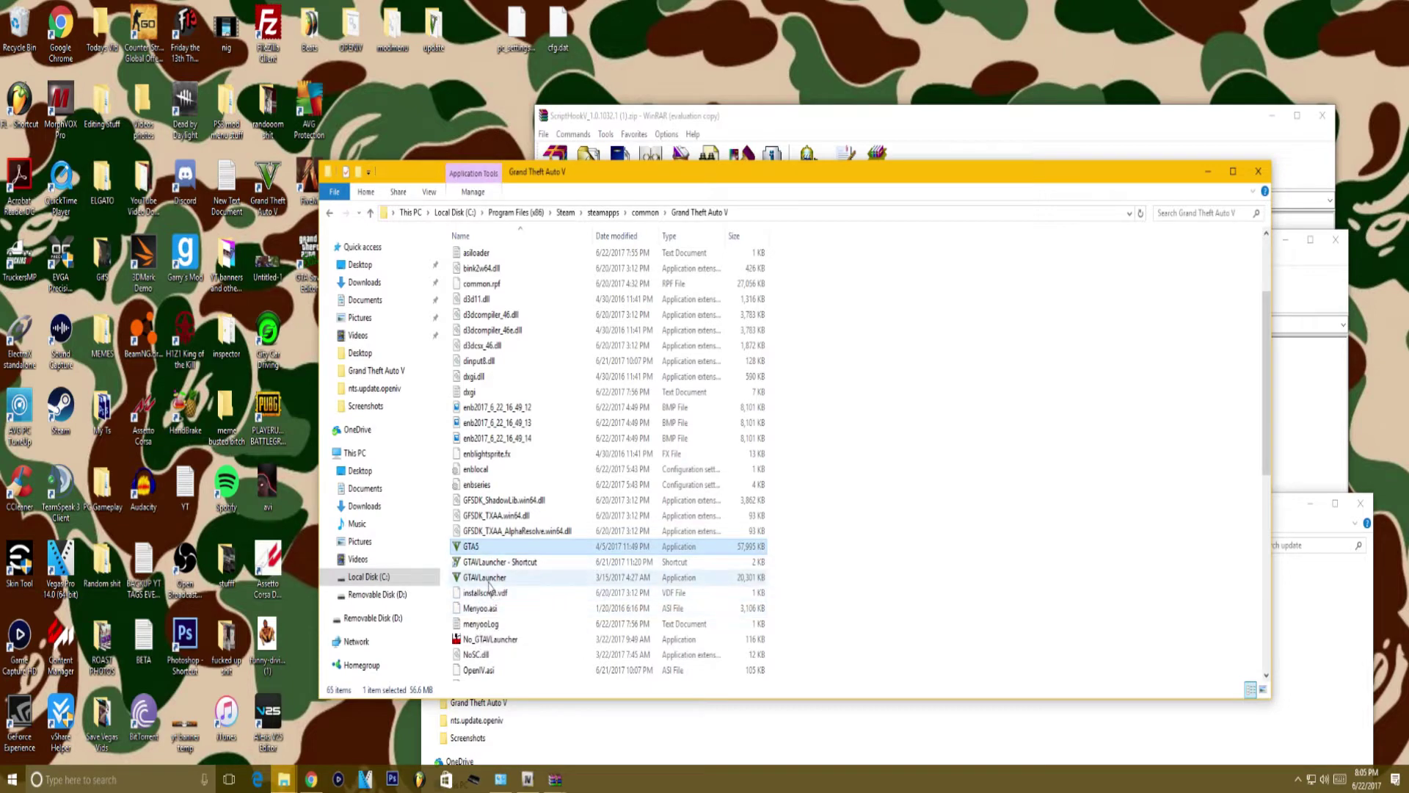
click(489, 578)
scroll(519, 645, down, 1)
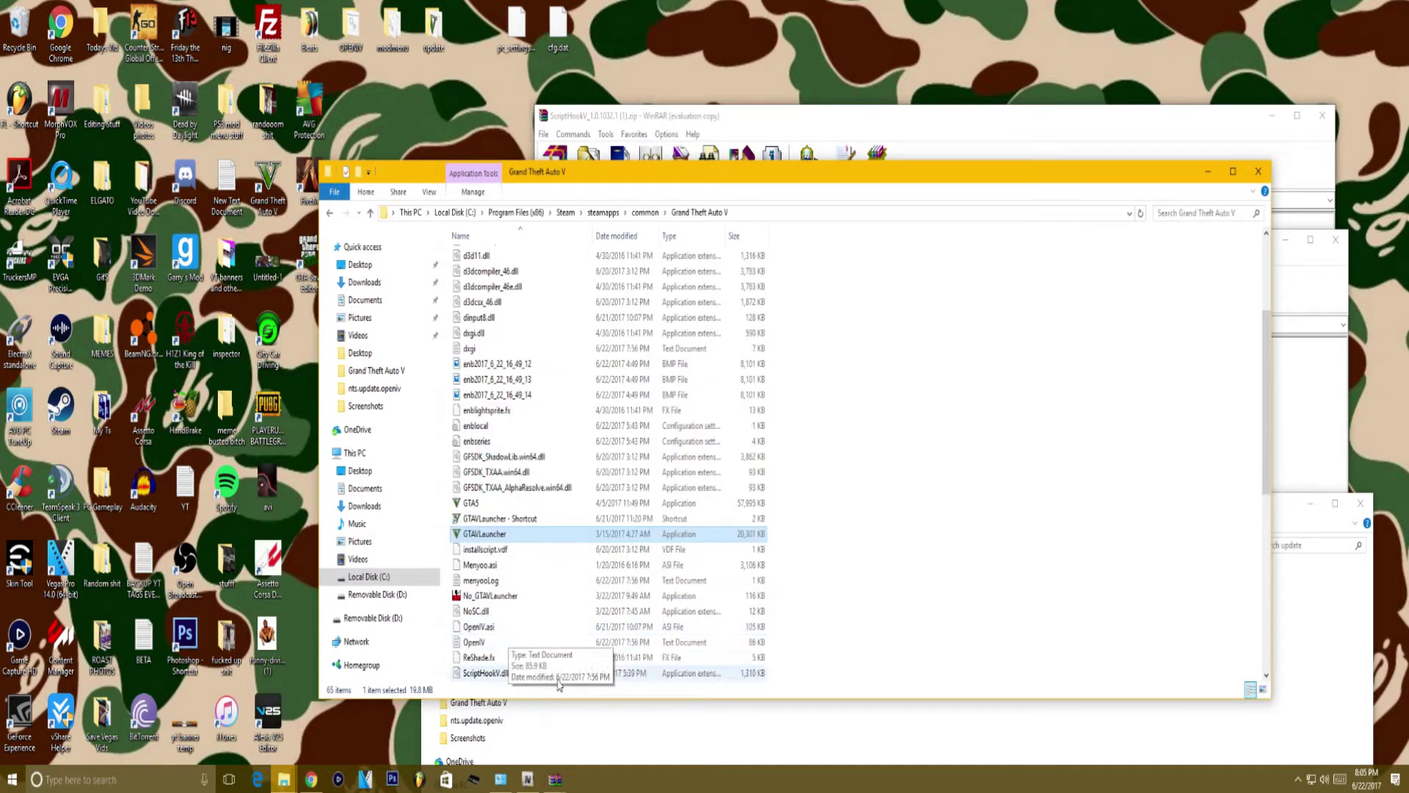
scroll(520, 624, down, 3)
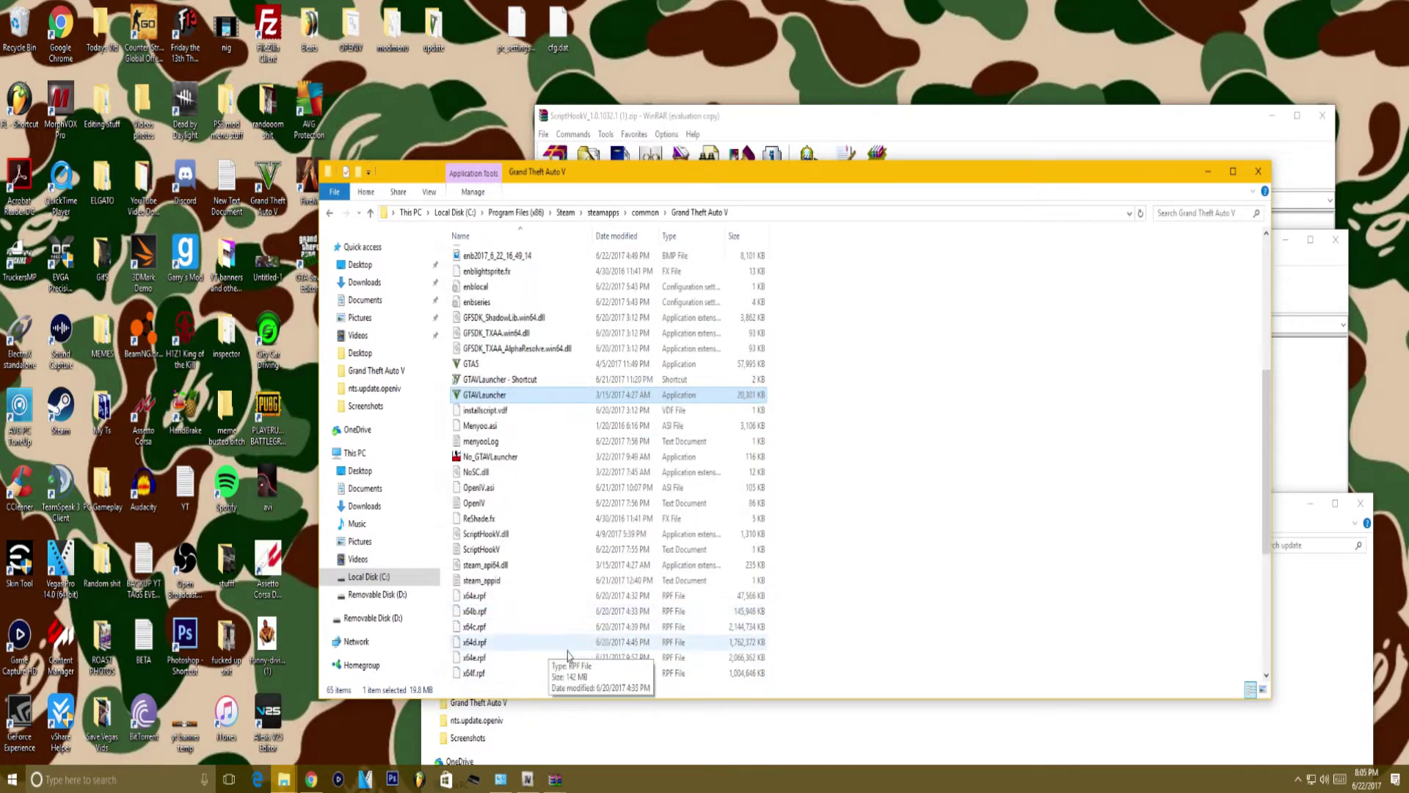
click(811, 741)
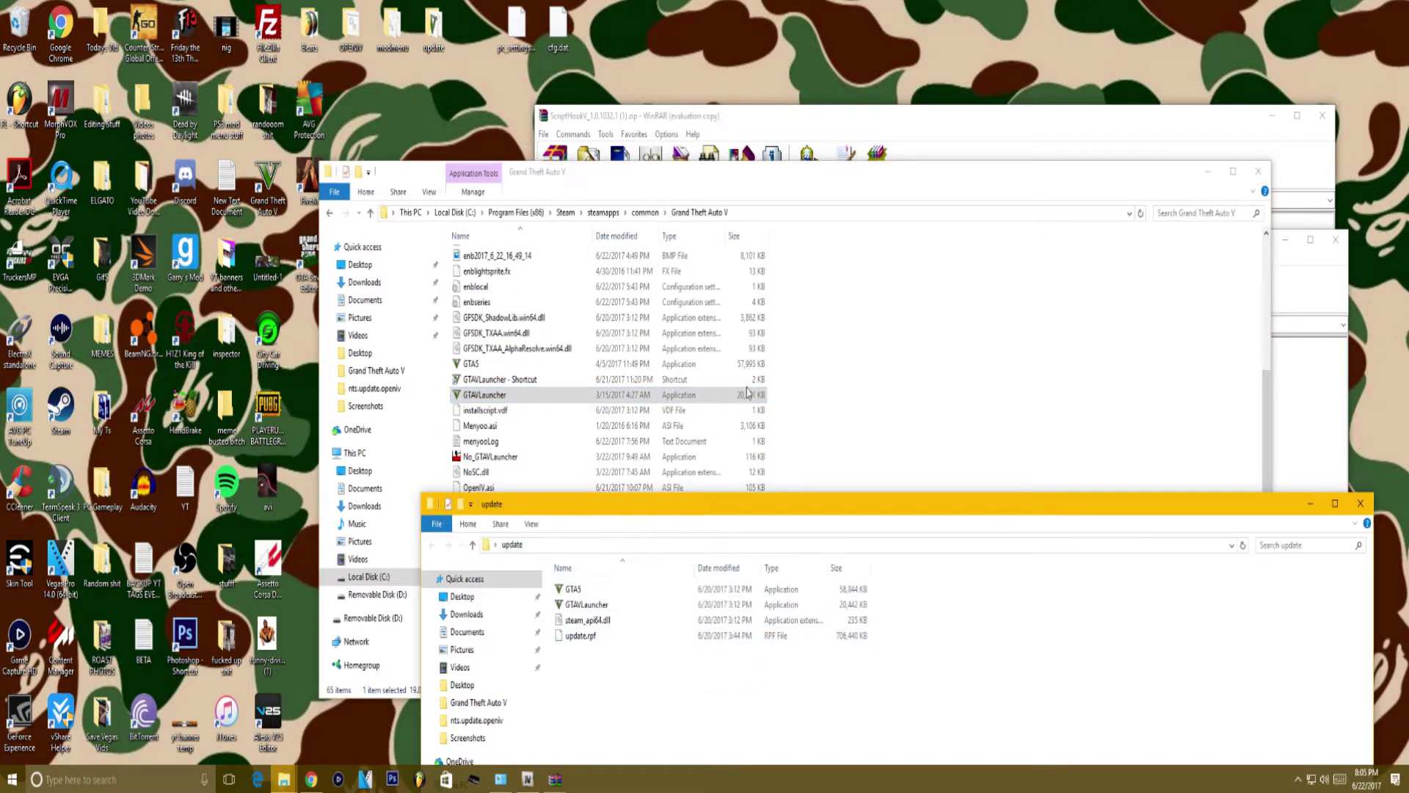
click(543, 455)
scroll(506, 353, up, 7)
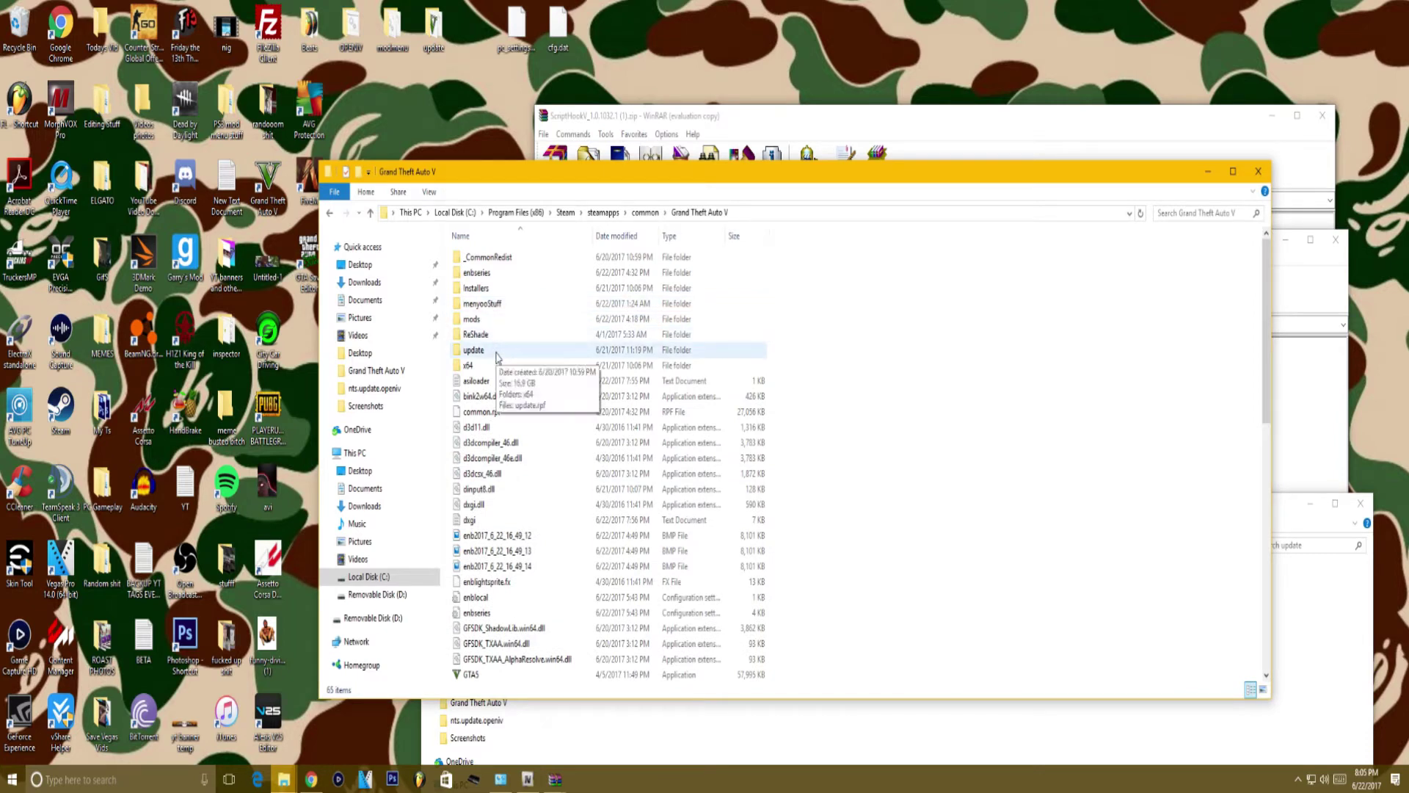
Step: Open the game's update folder (x64, update.rpf) and compare it with the downgrade's update files
double_click(496, 356)
drag(475, 316, 573, 338)
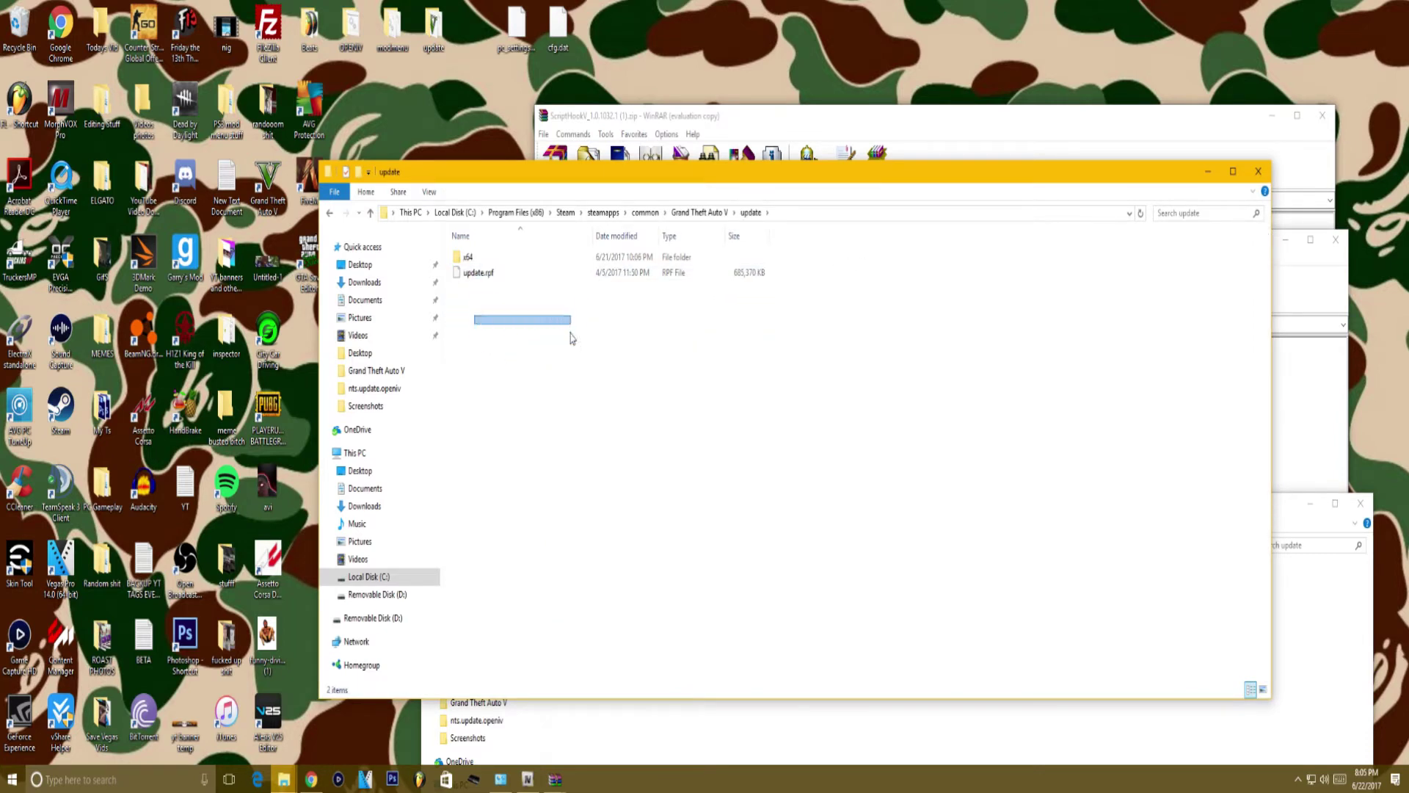
click(761, 747)
drag(636, 719, 657, 692)
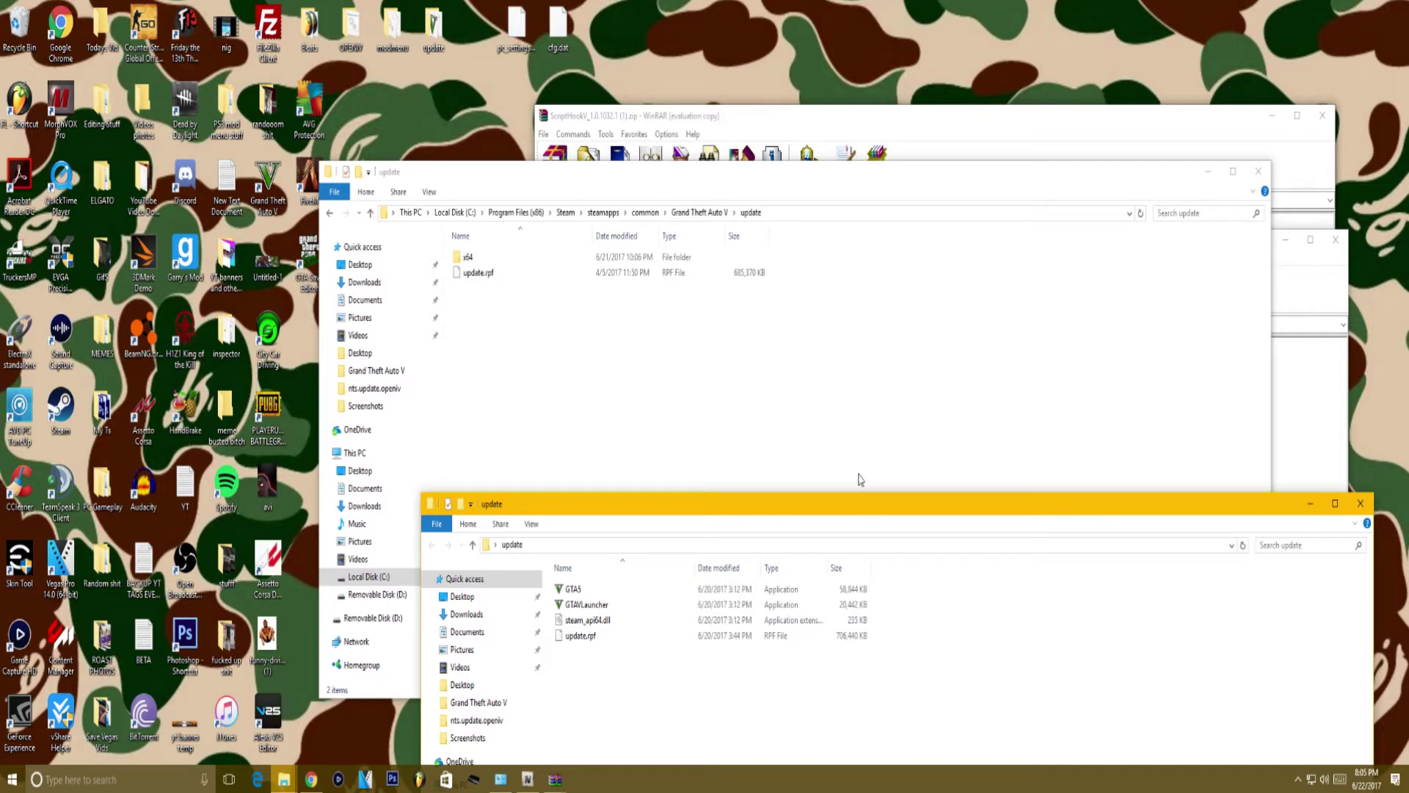
click(1366, 779)
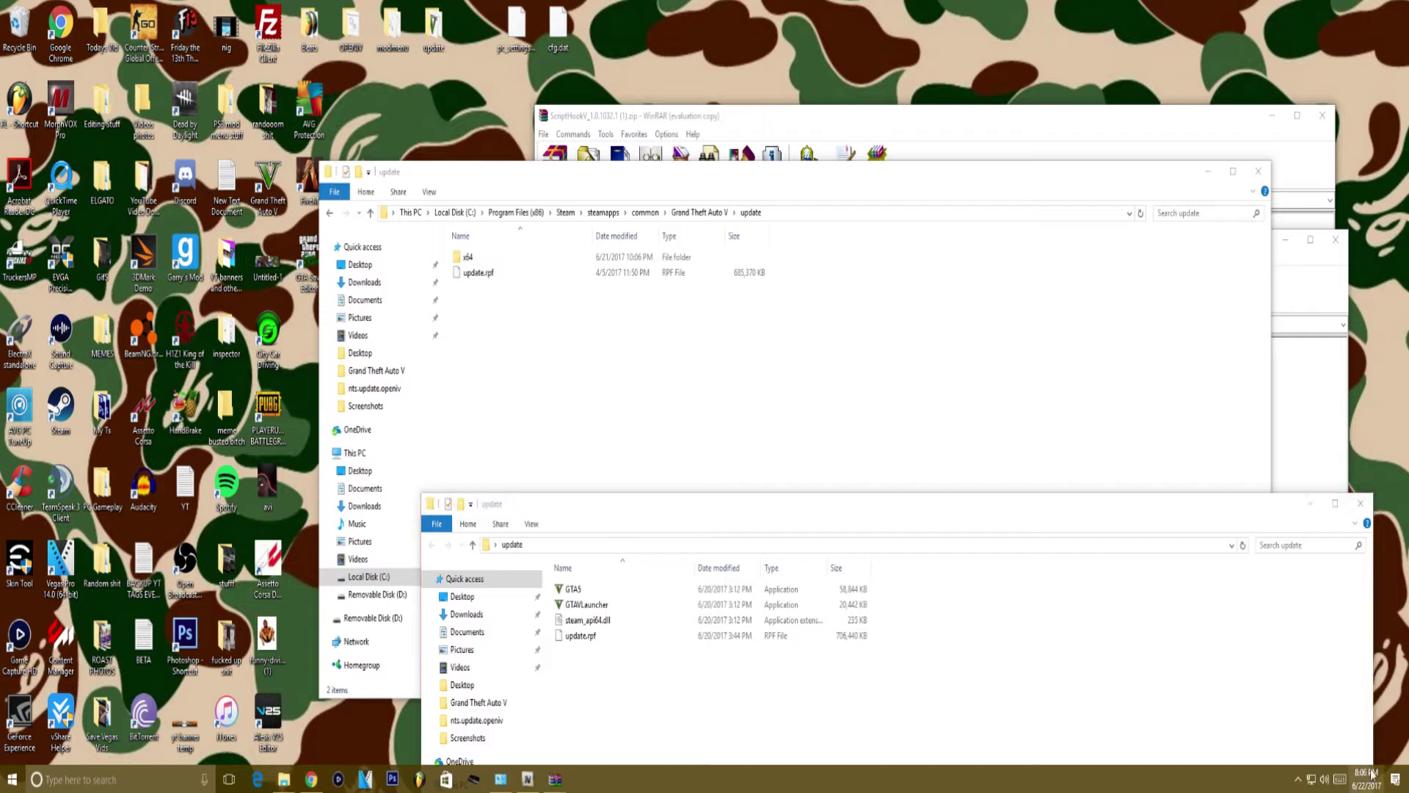
click(891, 400)
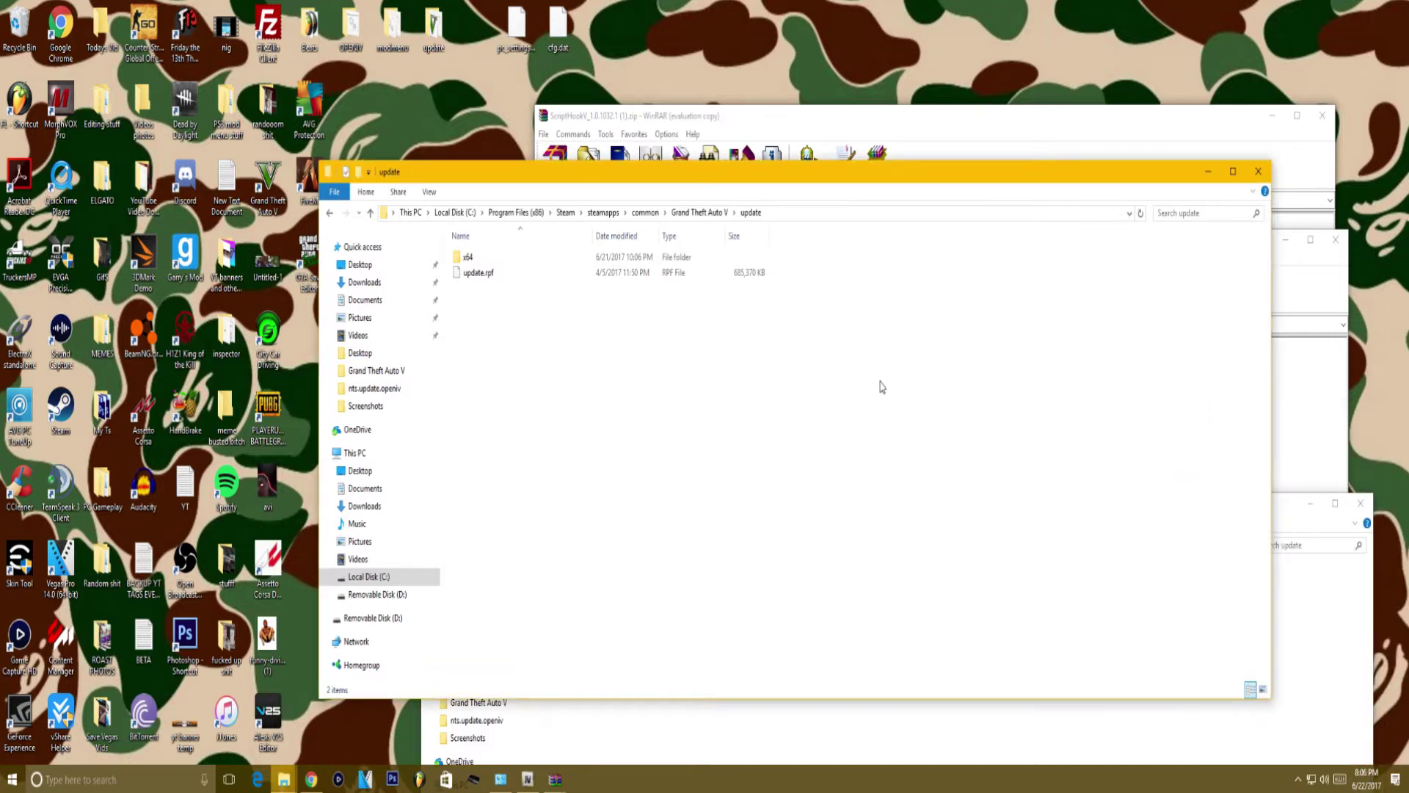
Step: Go back up from the game's update folder to Grand Theft Auto V, with the ScriptHookV_1.0.1032.1 archive on top
click(621, 732)
click(769, 190)
click(683, 212)
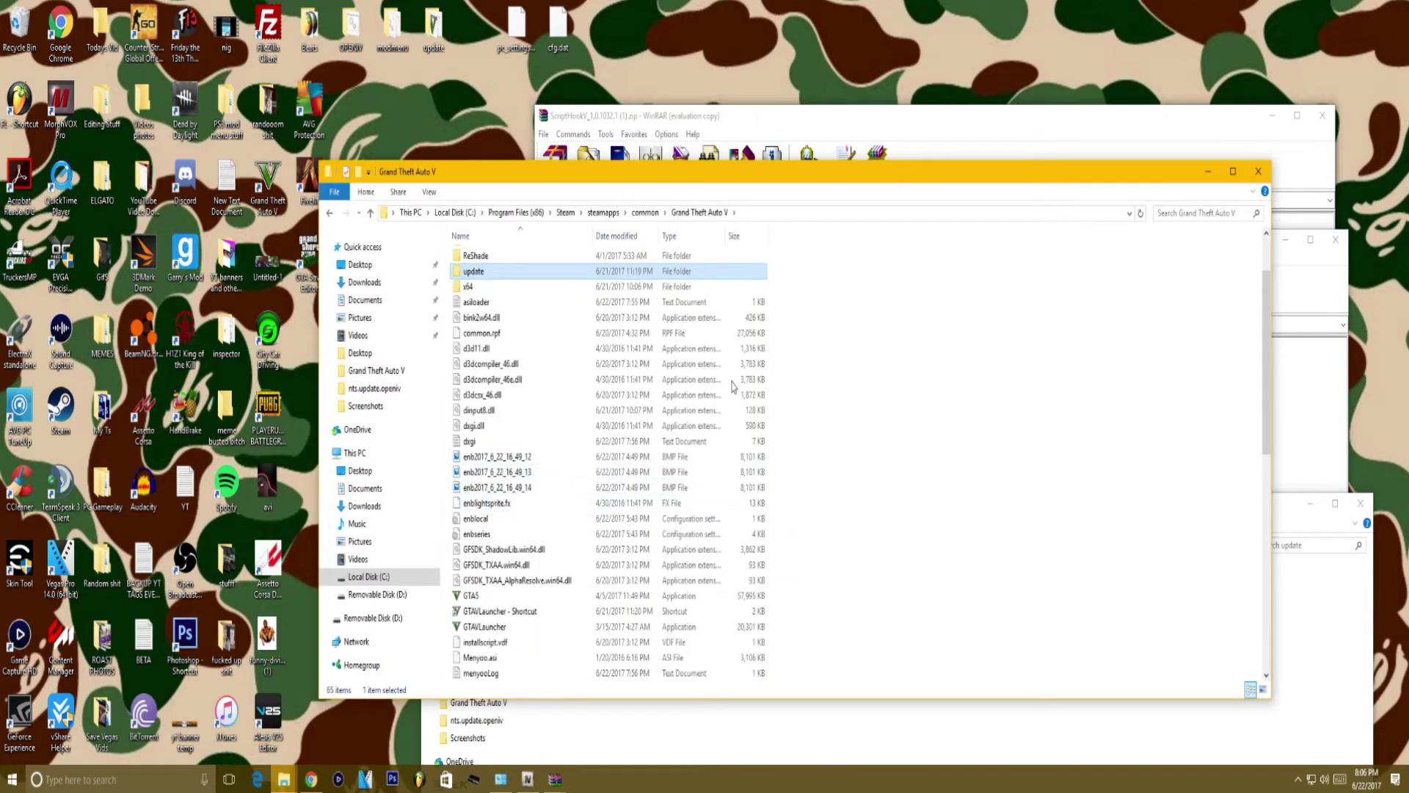
click(694, 110)
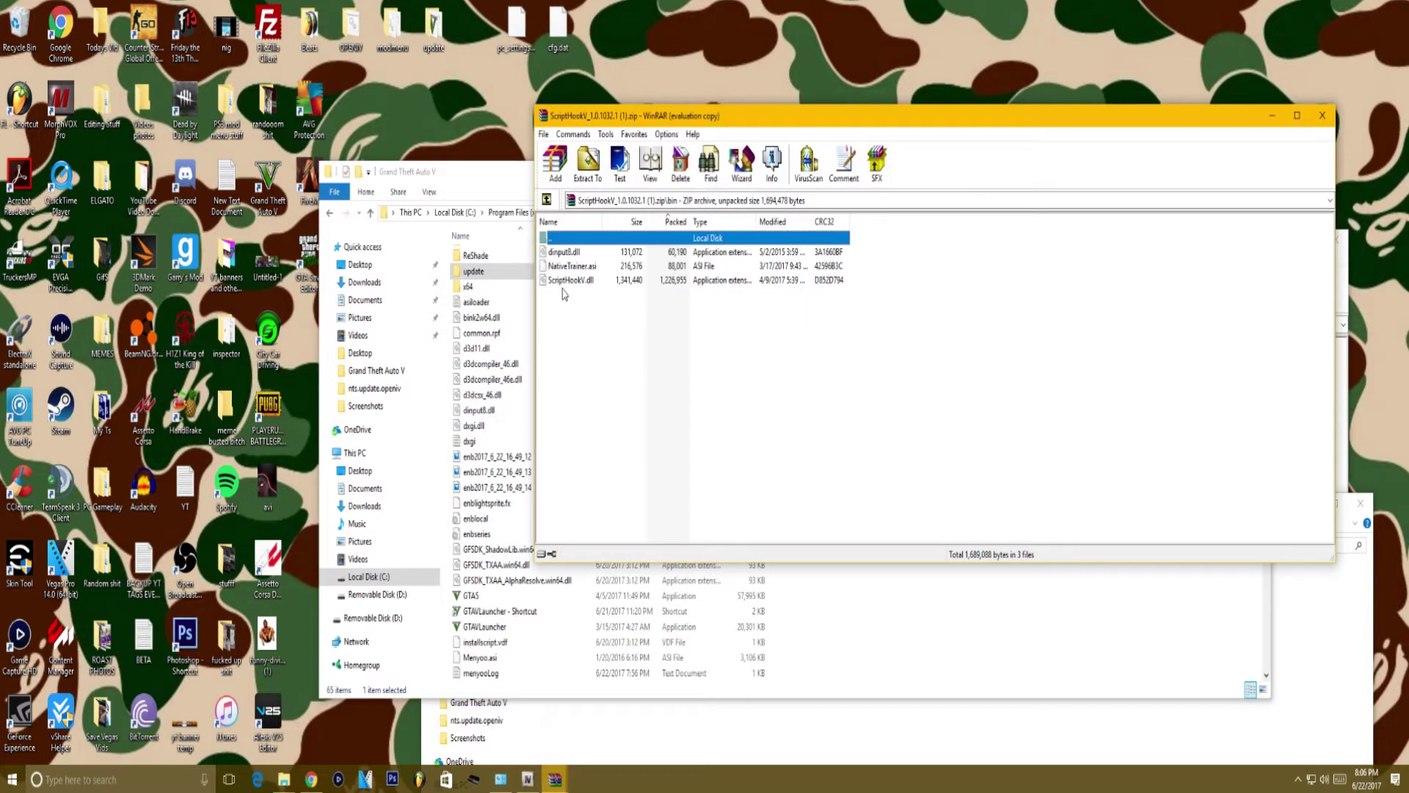
Step: Check the Script Hook V page's version row and 09 Apr 2017 release date in Chrome
click(321, 771)
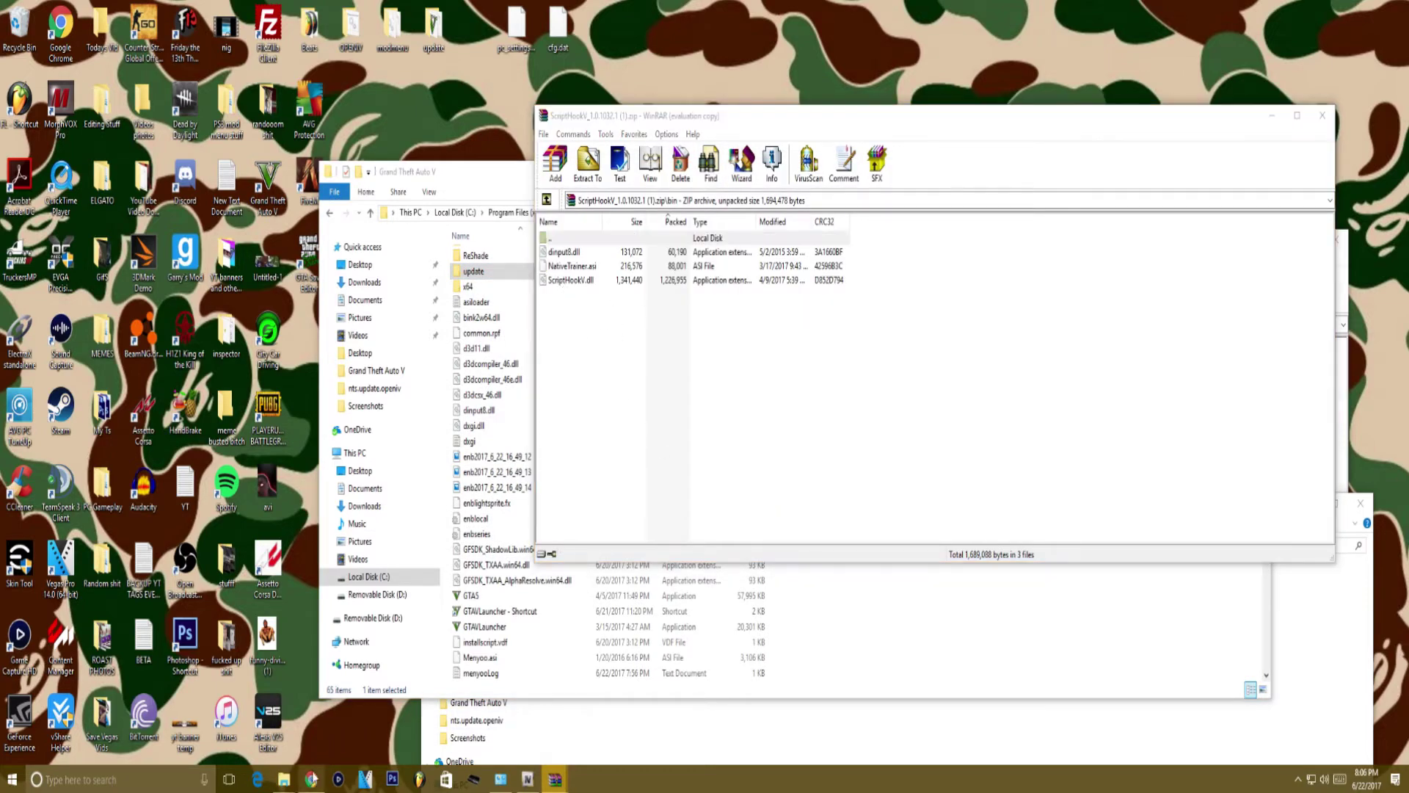
click(308, 9)
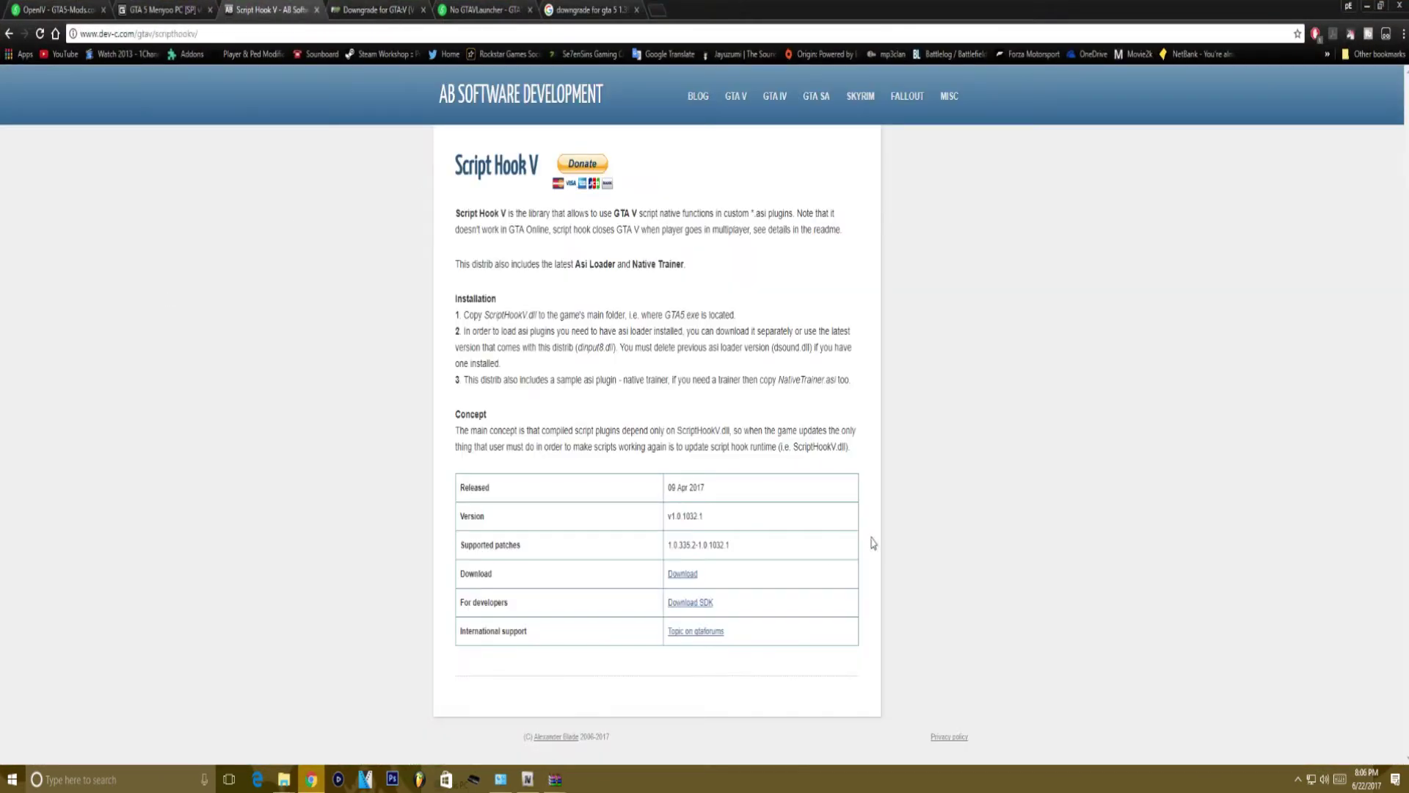
triple_click(661, 514)
click(681, 525)
drag(659, 495, 694, 490)
click(727, 496)
Step: Select ScriptHookV.dll in the Script Hook V archive, then return to the browser
click(554, 779)
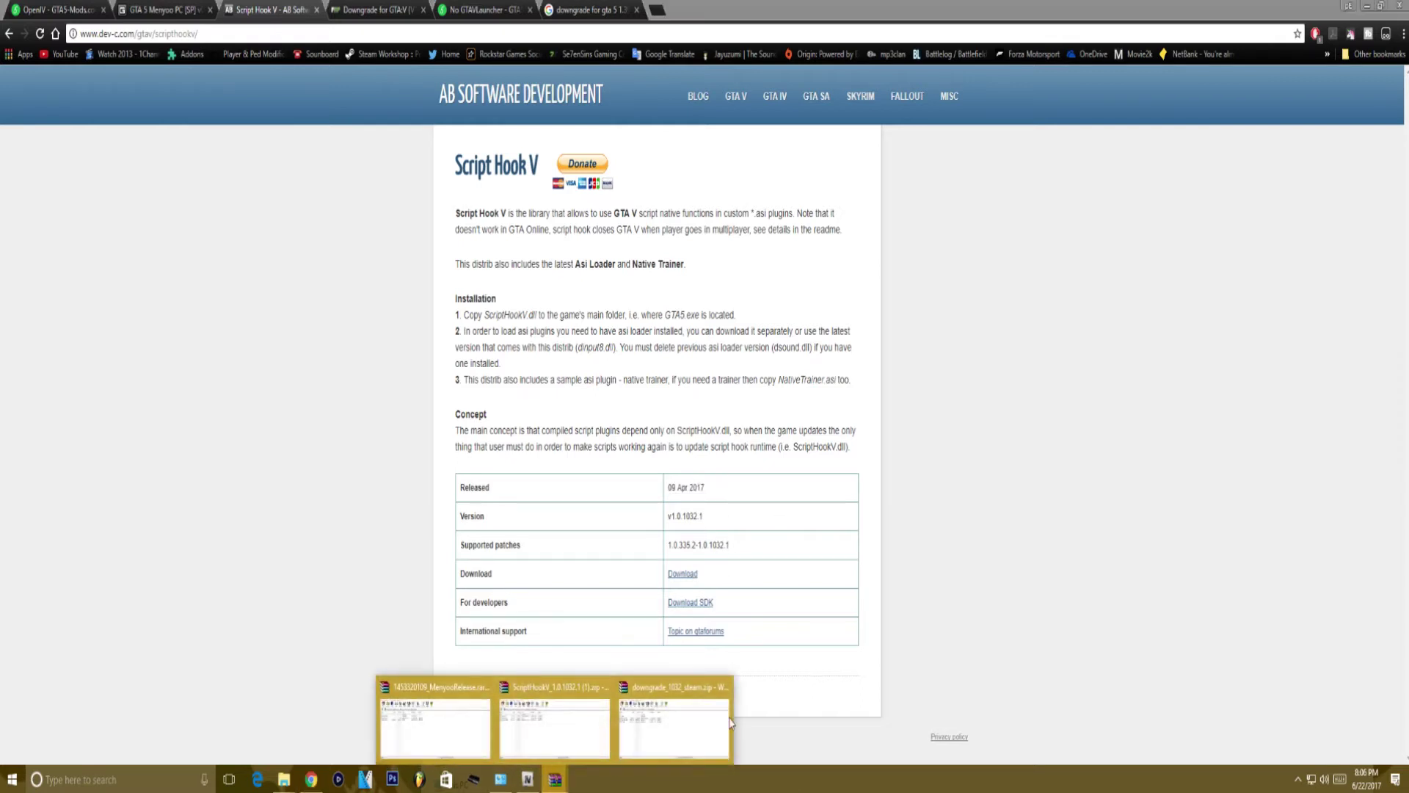
click(543, 734)
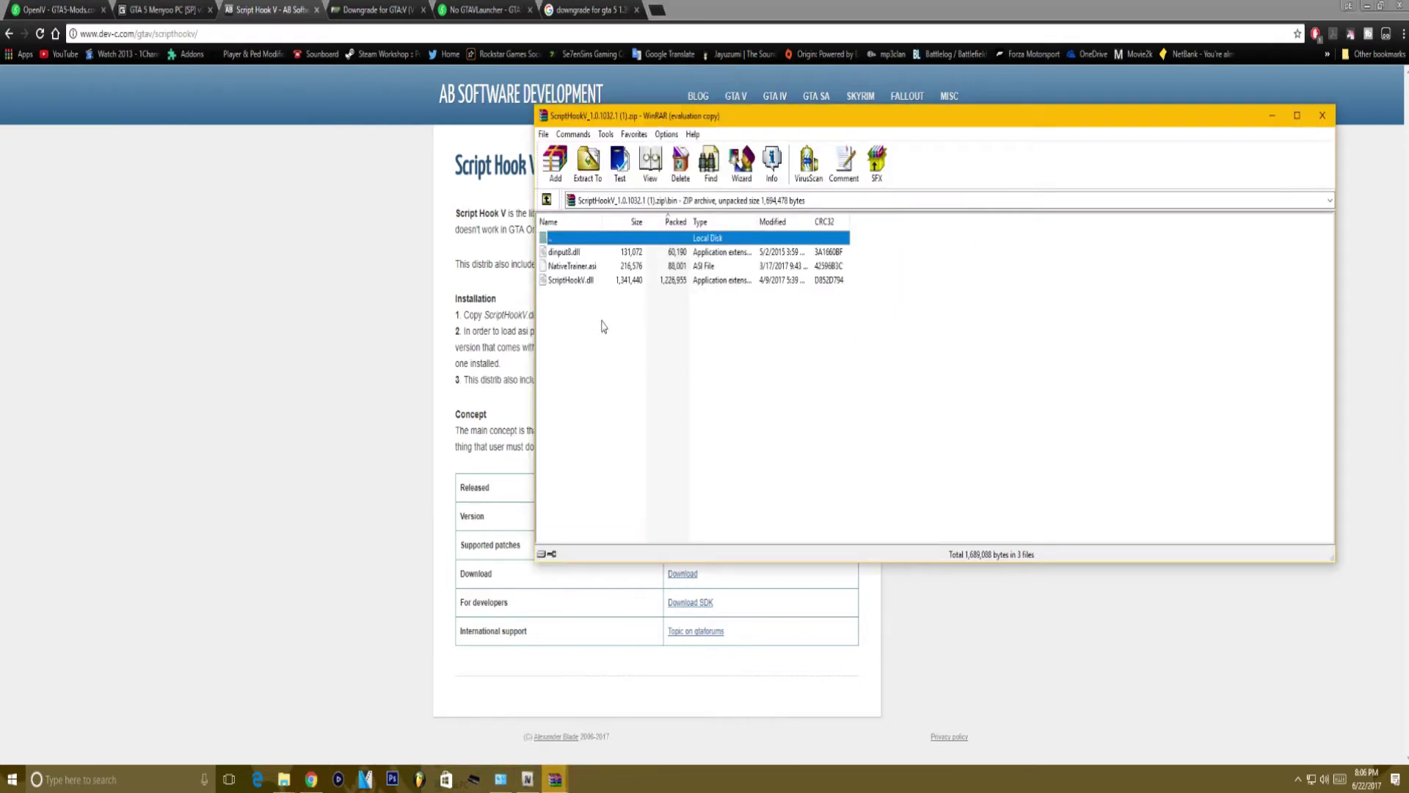
click(578, 283)
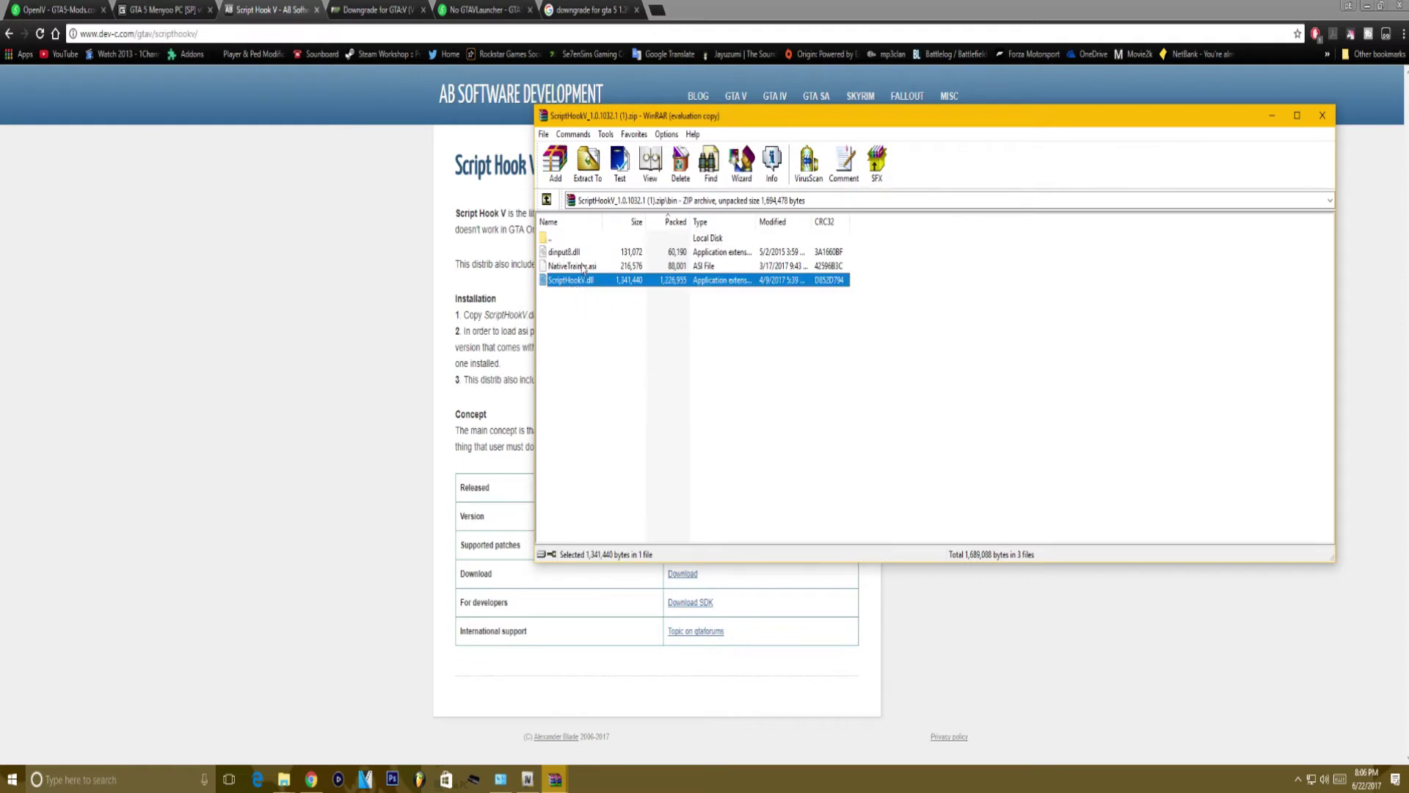
click(771, 397)
click(184, 137)
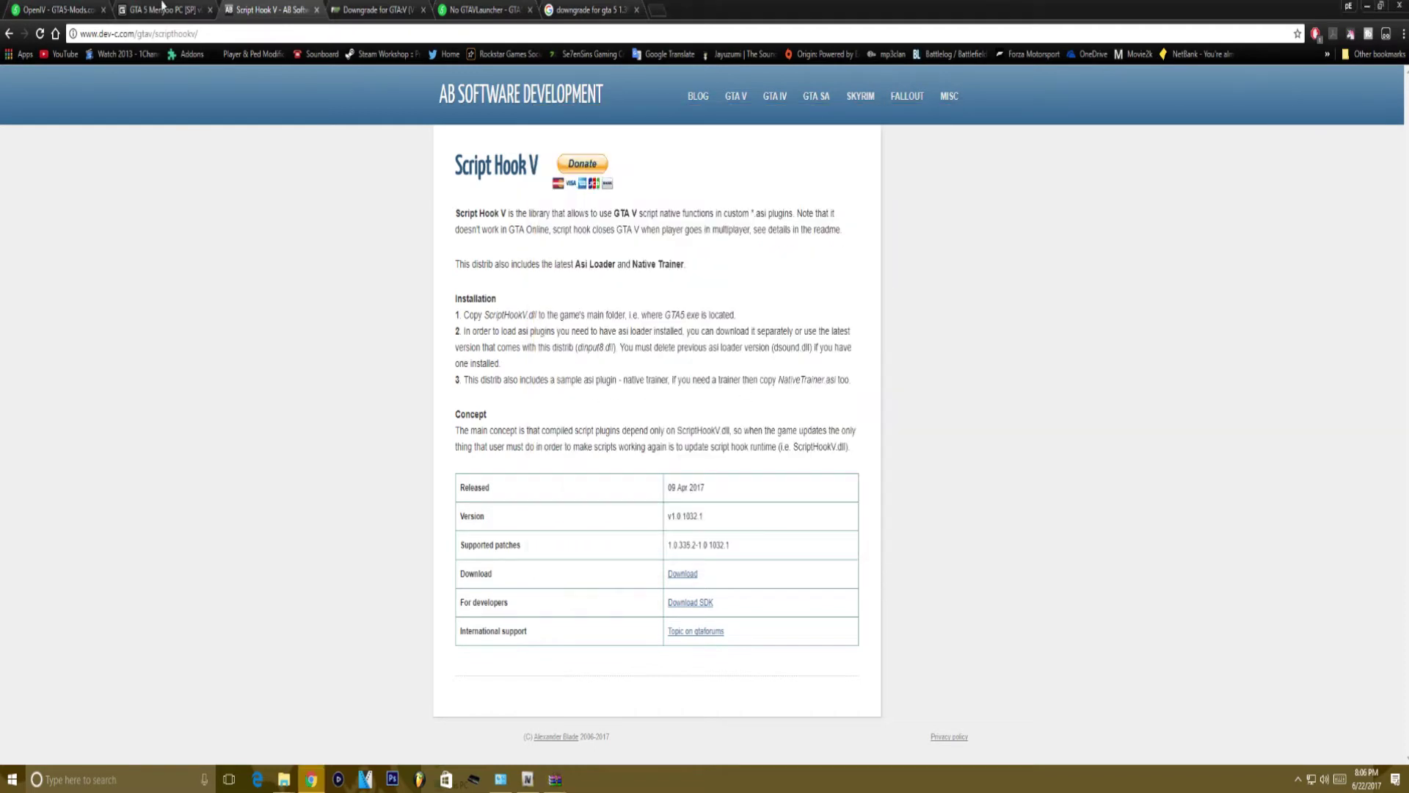
click(163, 7)
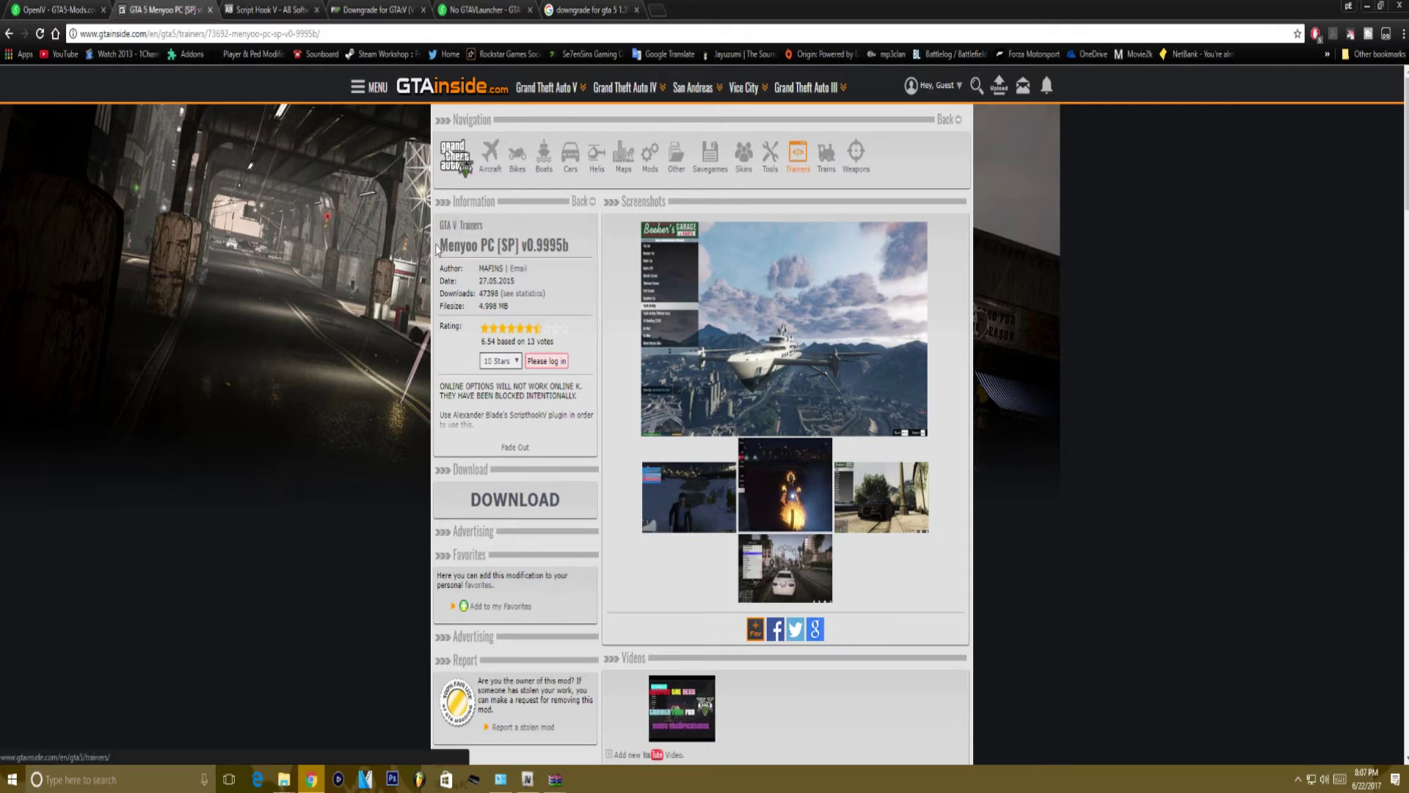
Step: Highlight the Menyoo PC [SP] v0.9995b mod title on the GTAinside page
drag(467, 245, 527, 269)
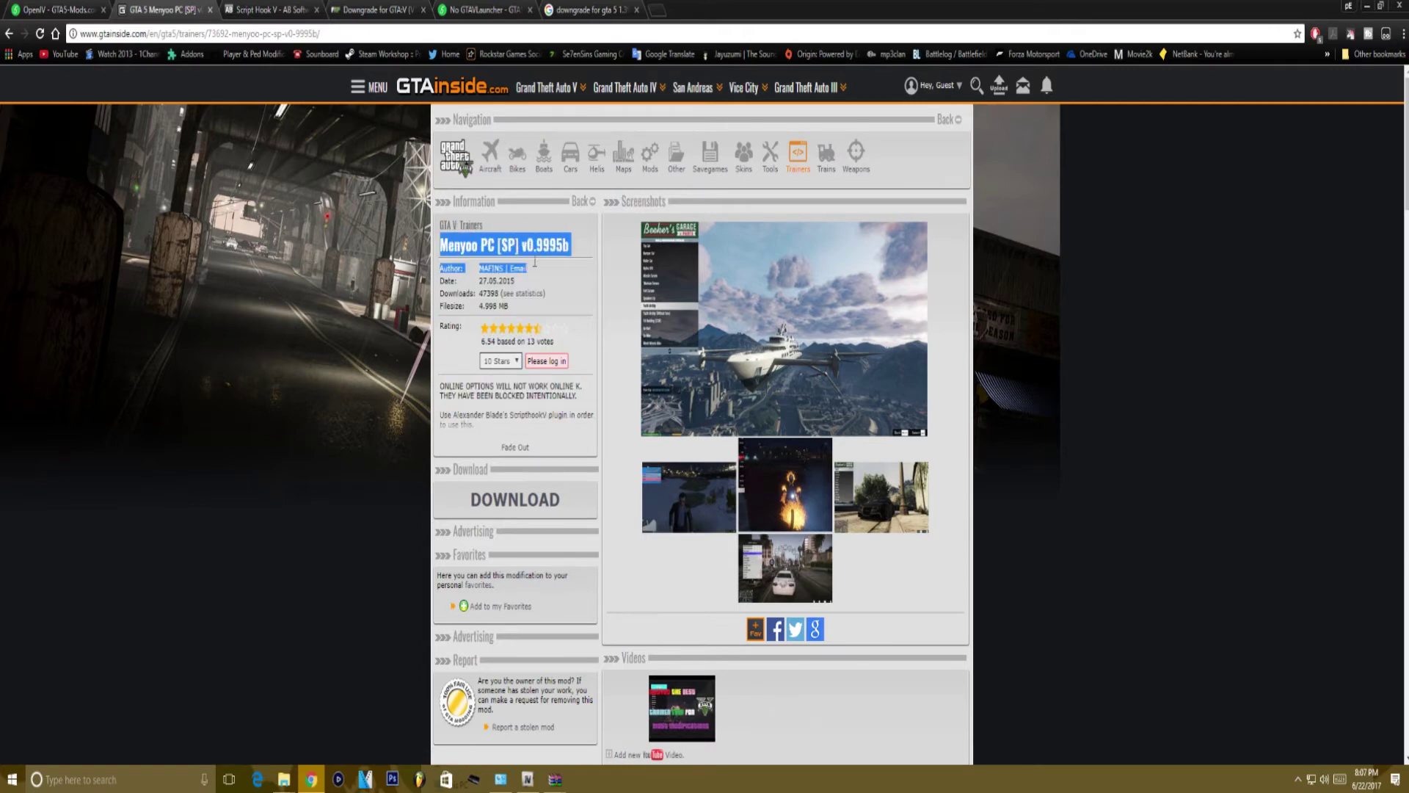
click(548, 237)
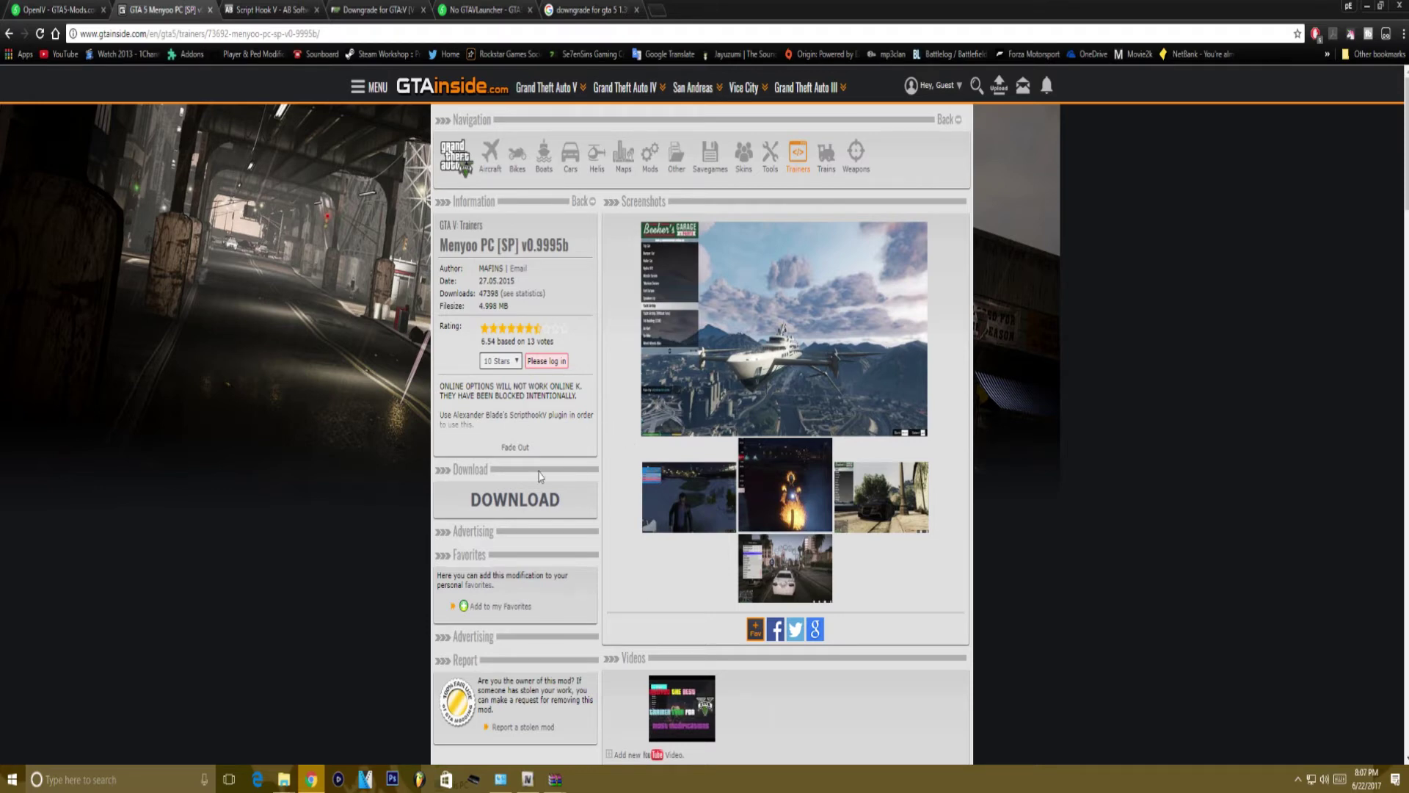
Step: Inspect MenyooRelease.rar's contents: the menyooStuff folder, Readme.txt and Menyoo.asi
mouse_move(555, 779)
click(447, 727)
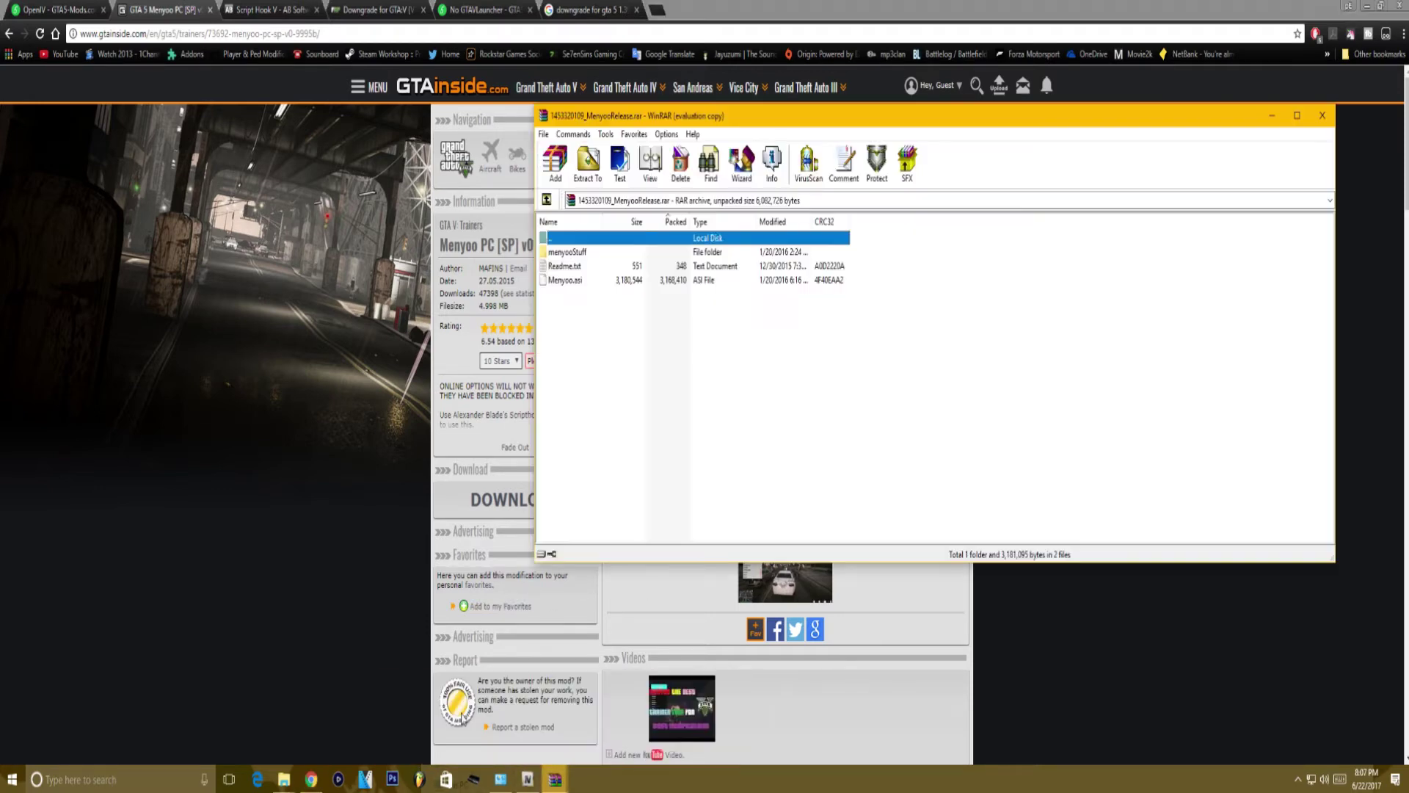
click(583, 253)
click(616, 336)
click(311, 777)
mouse_move(283, 778)
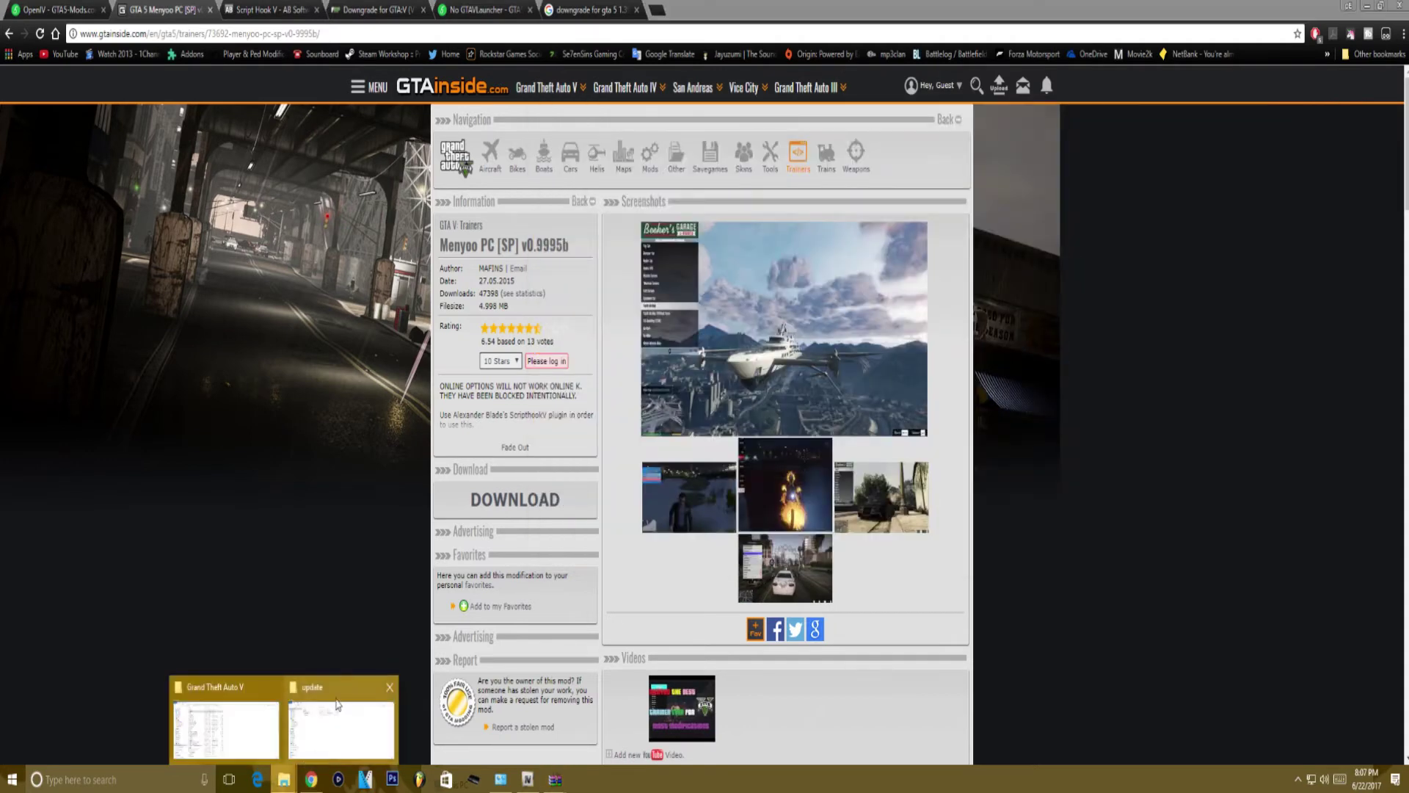
click(220, 723)
mouse_move(556, 778)
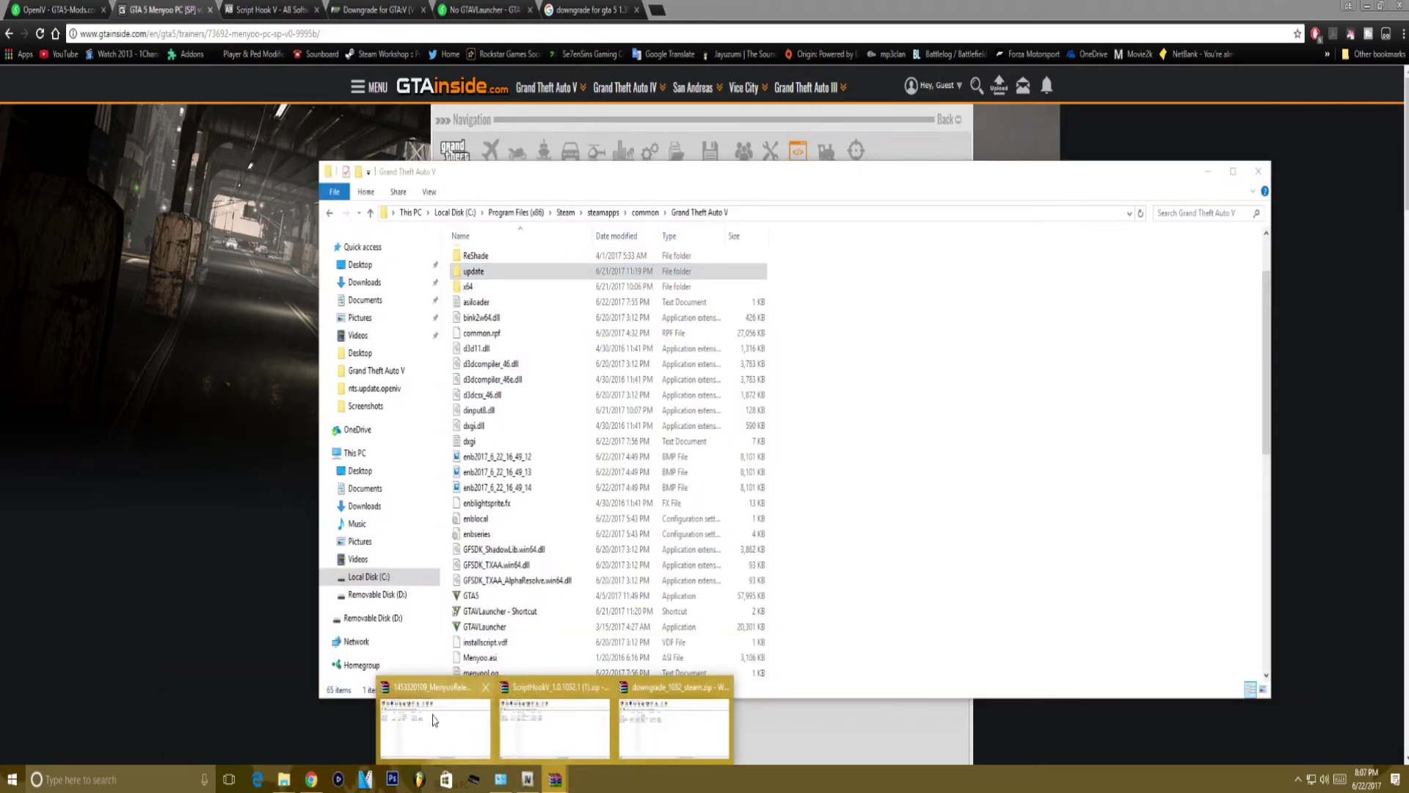
click(447, 723)
drag(593, 327, 565, 251)
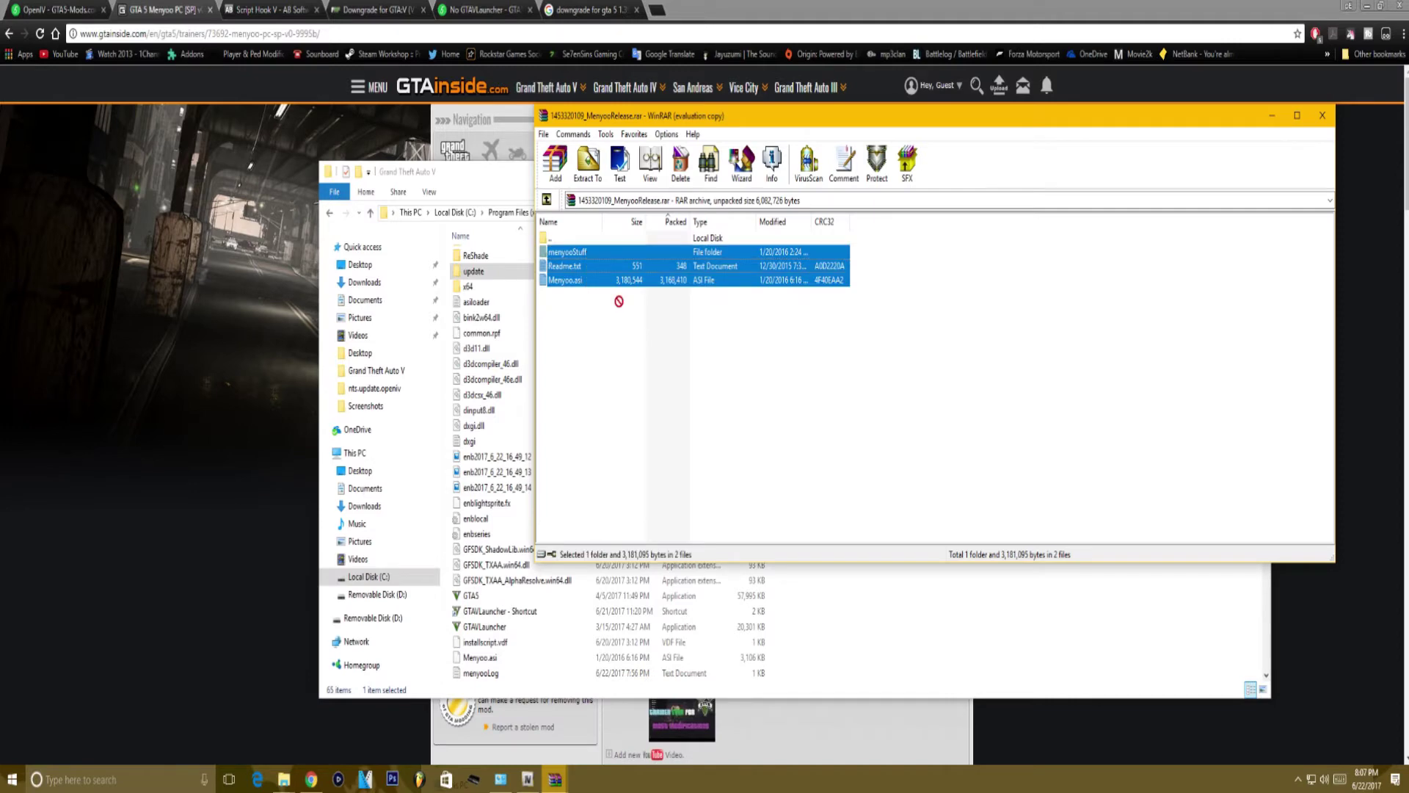
click(585, 268)
click(591, 441)
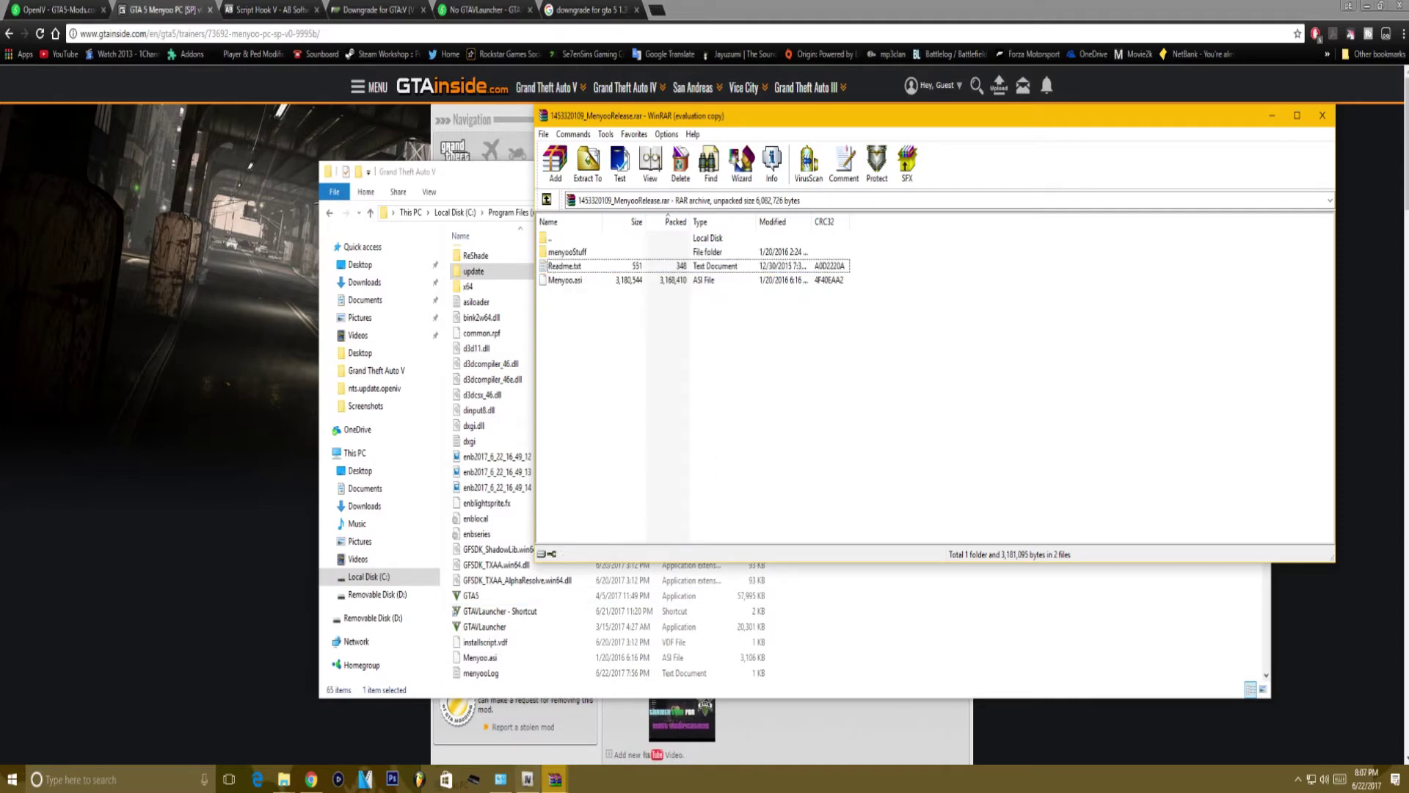
Step: View the downgrade_1032_steam.zip archive, then select ScriptHookV.dll in the Script Hook V archive
mouse_move(555, 779)
click(645, 720)
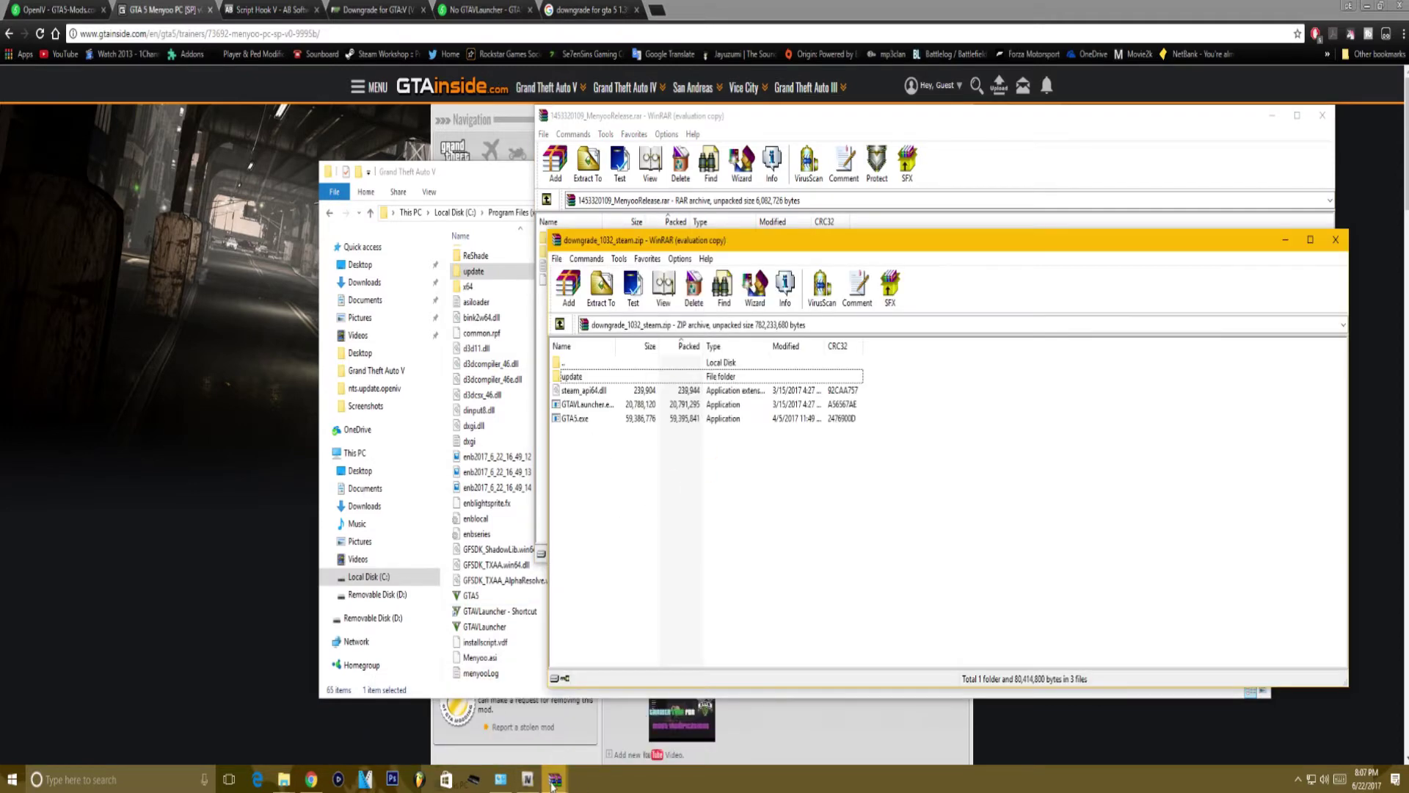
click(433, 716)
click(585, 280)
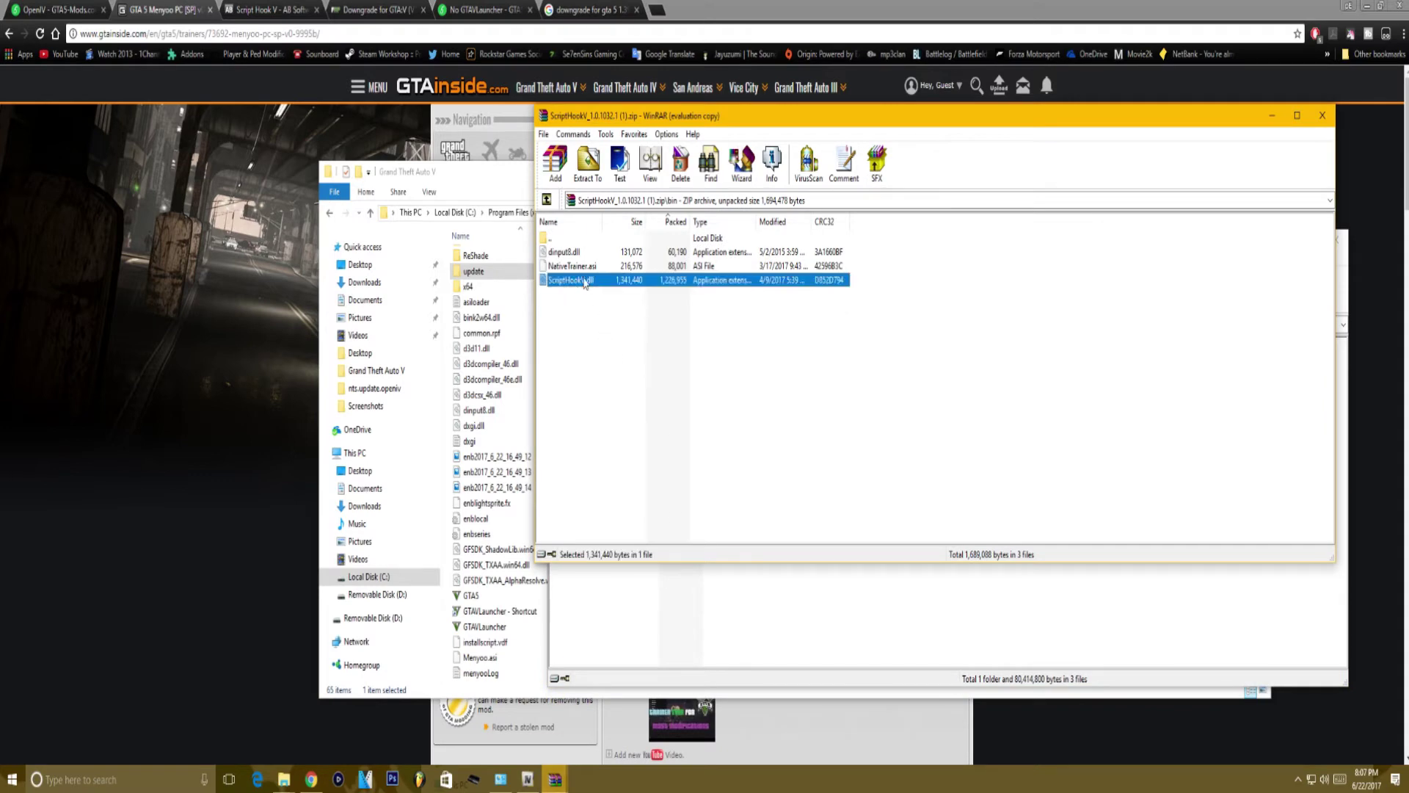
Step: Minimise the three WinRAR archives and the Grand Theft Auto V folder window
click(1272, 115)
click(1285, 240)
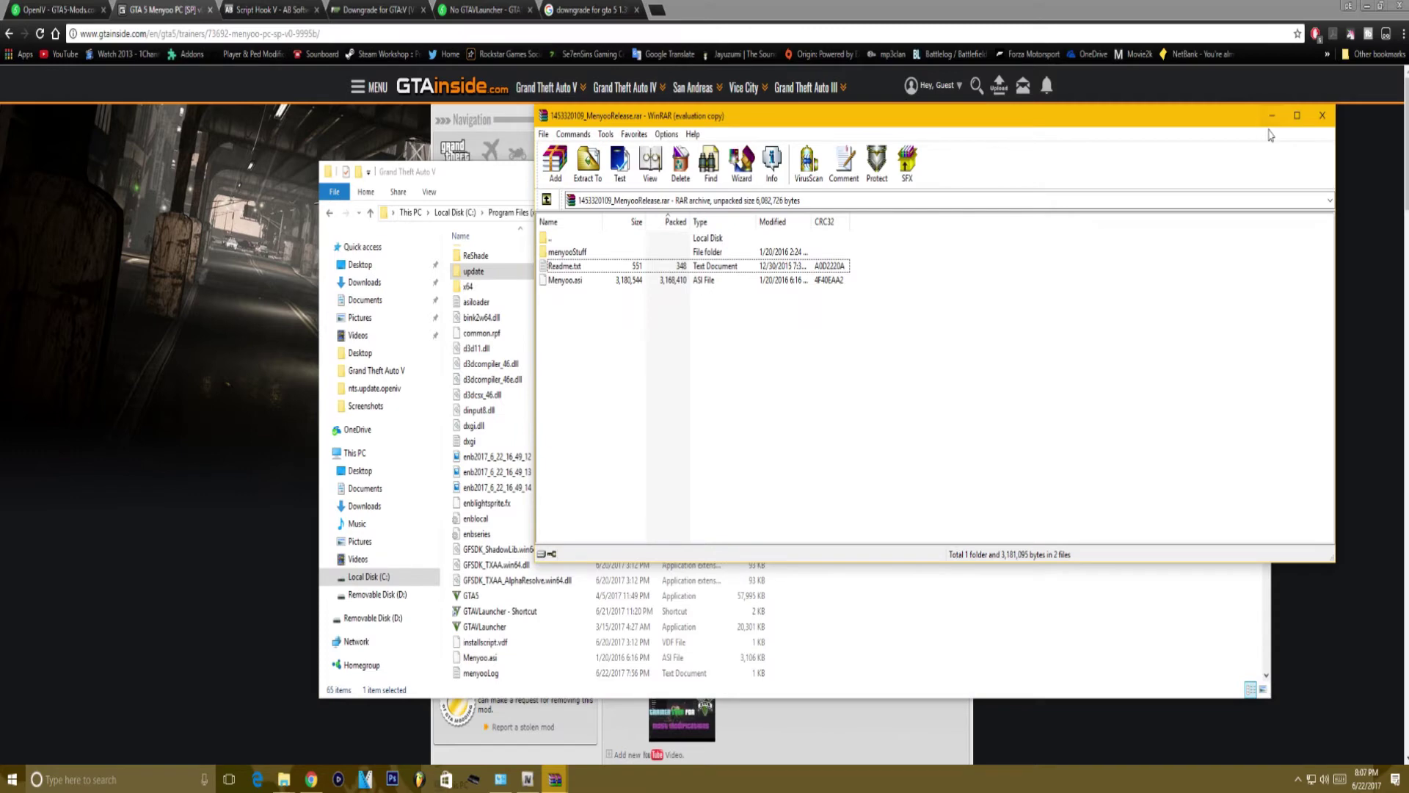
click(1297, 115)
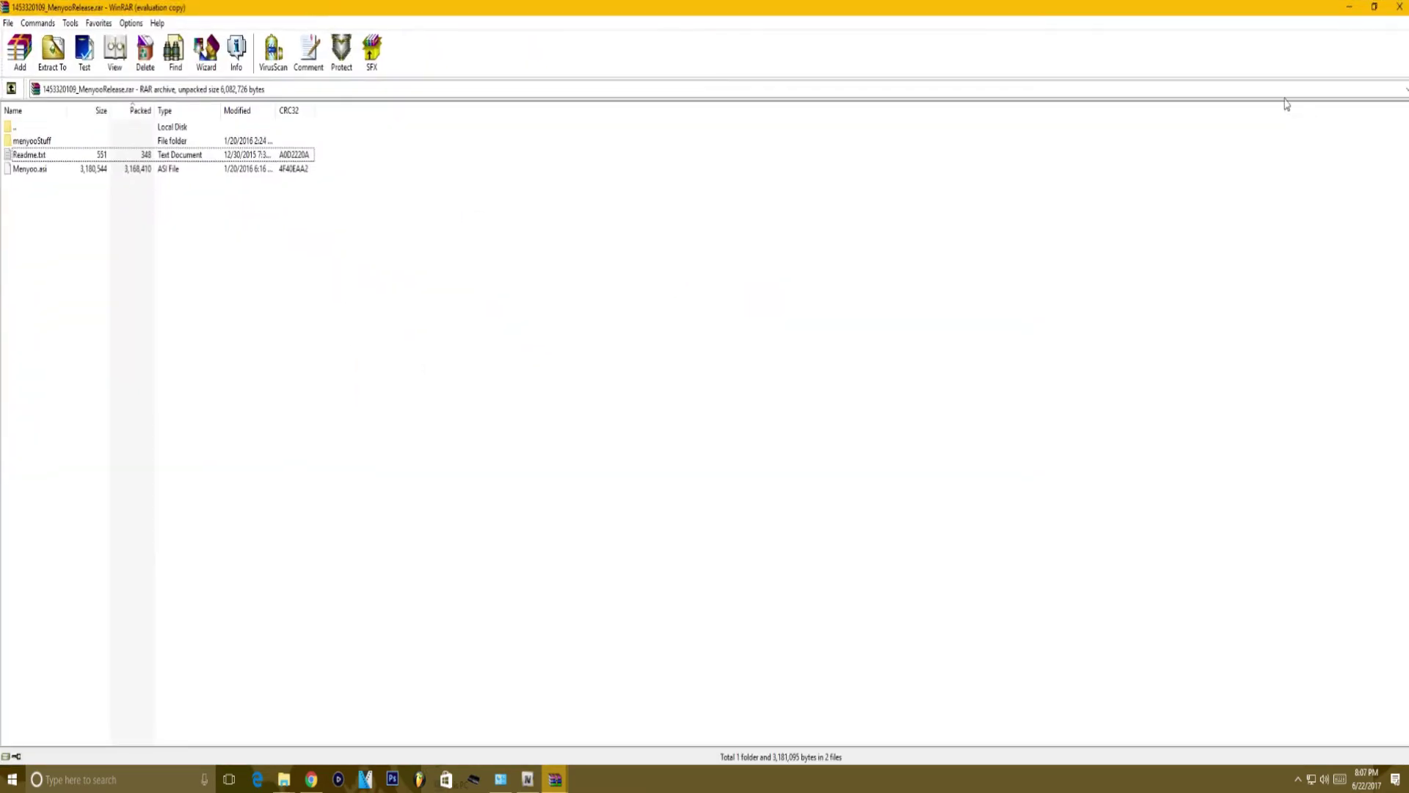
click(1374, 7)
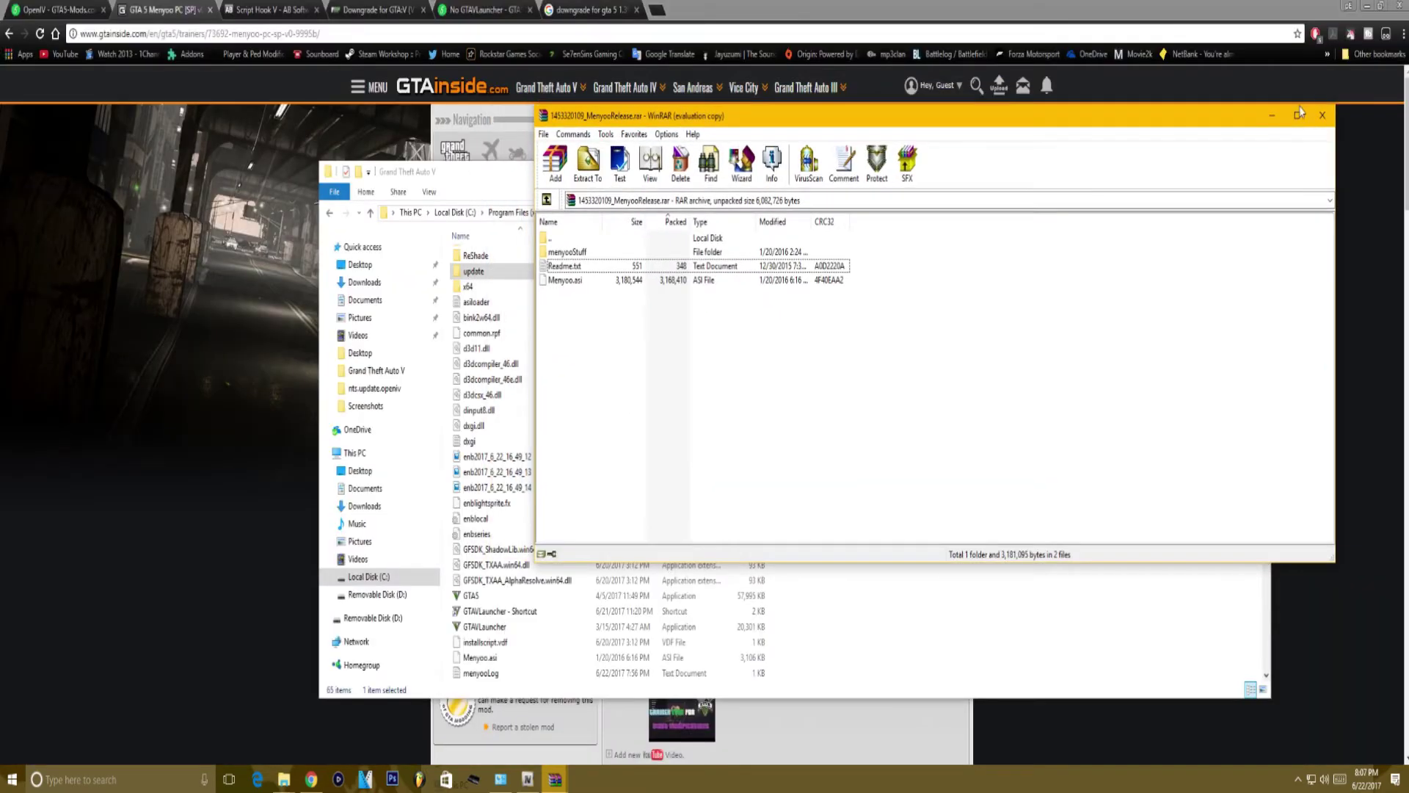
click(1274, 116)
click(1207, 171)
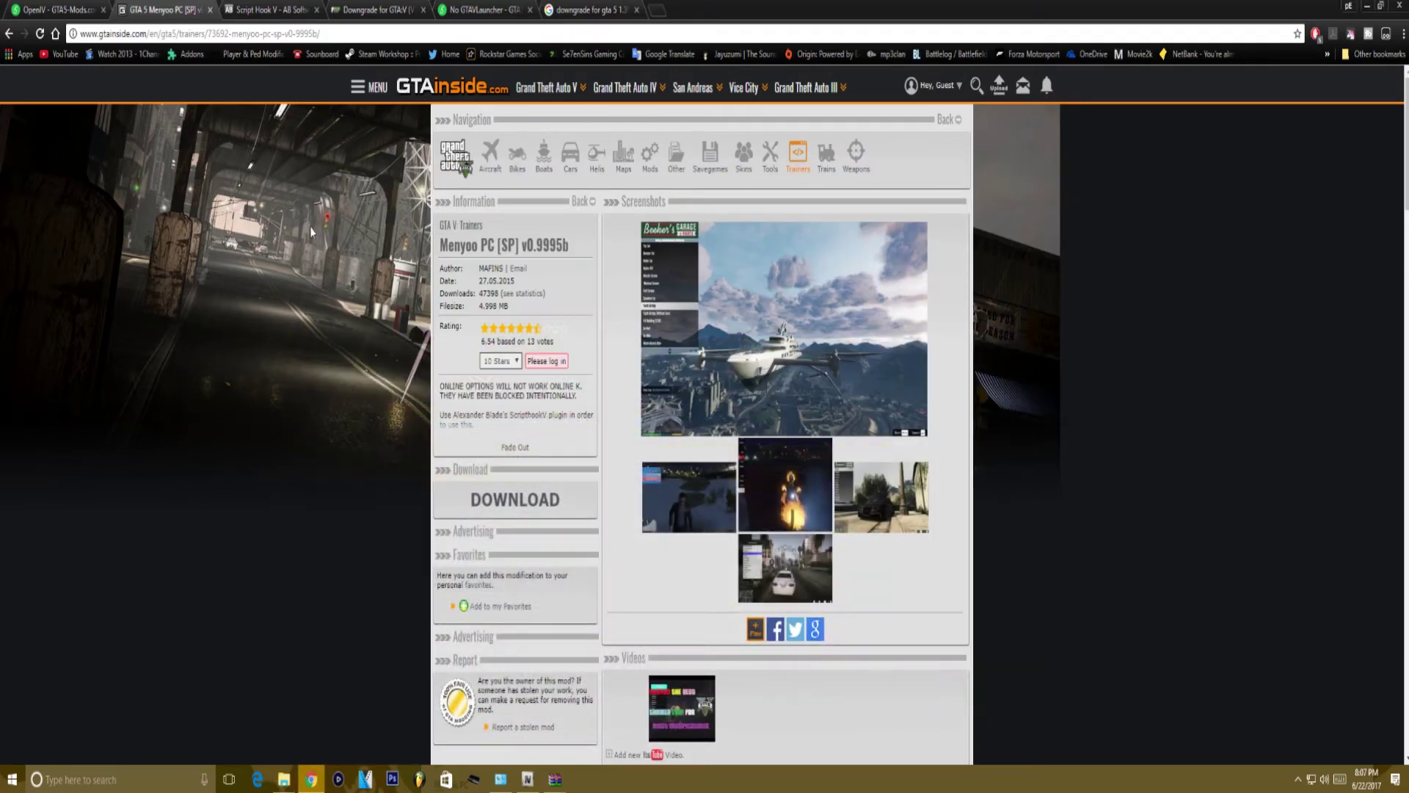
Step: Switch to the OpenIV 2.9 download page and check its version heading
click(252, 8)
click(161, 10)
click(55, 10)
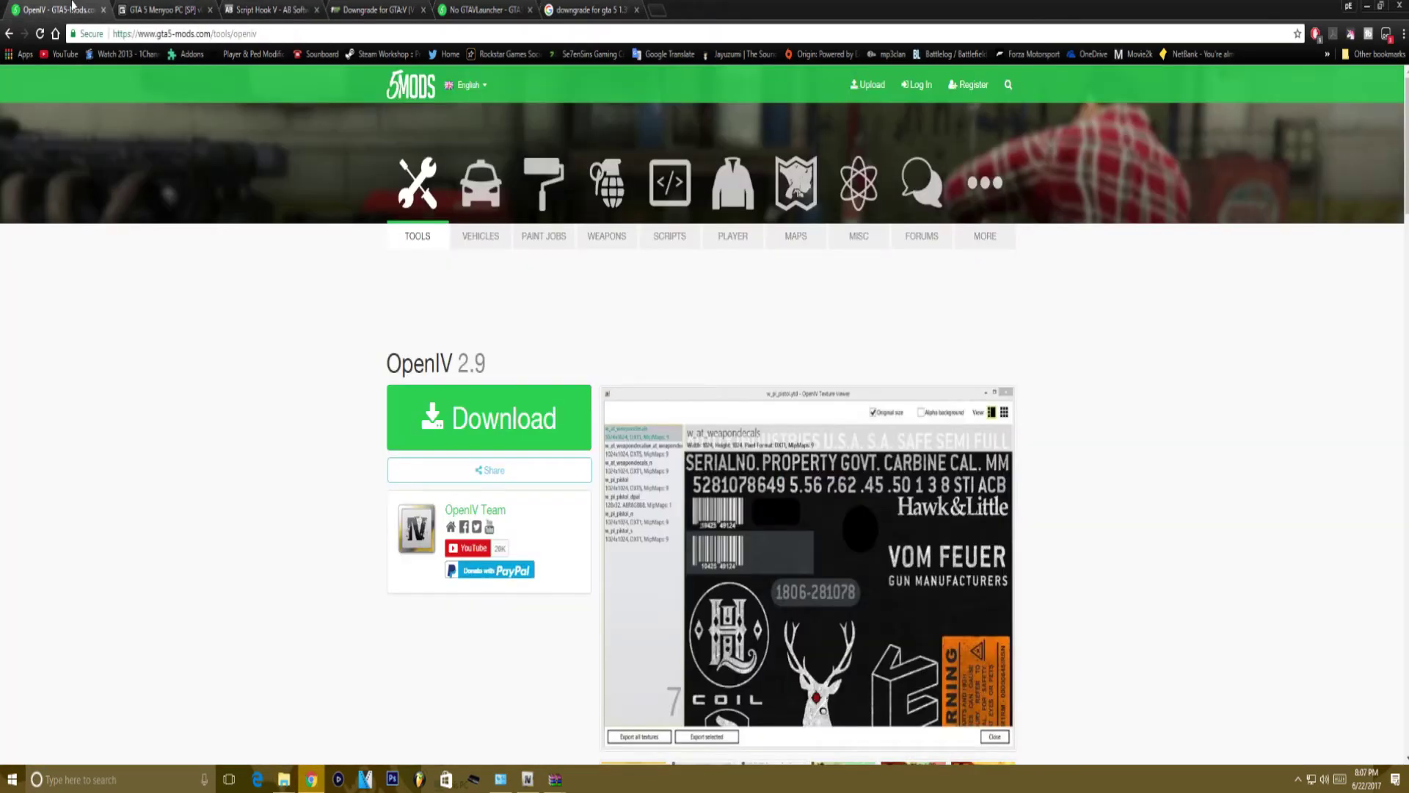
scroll(656, 426, down, 3)
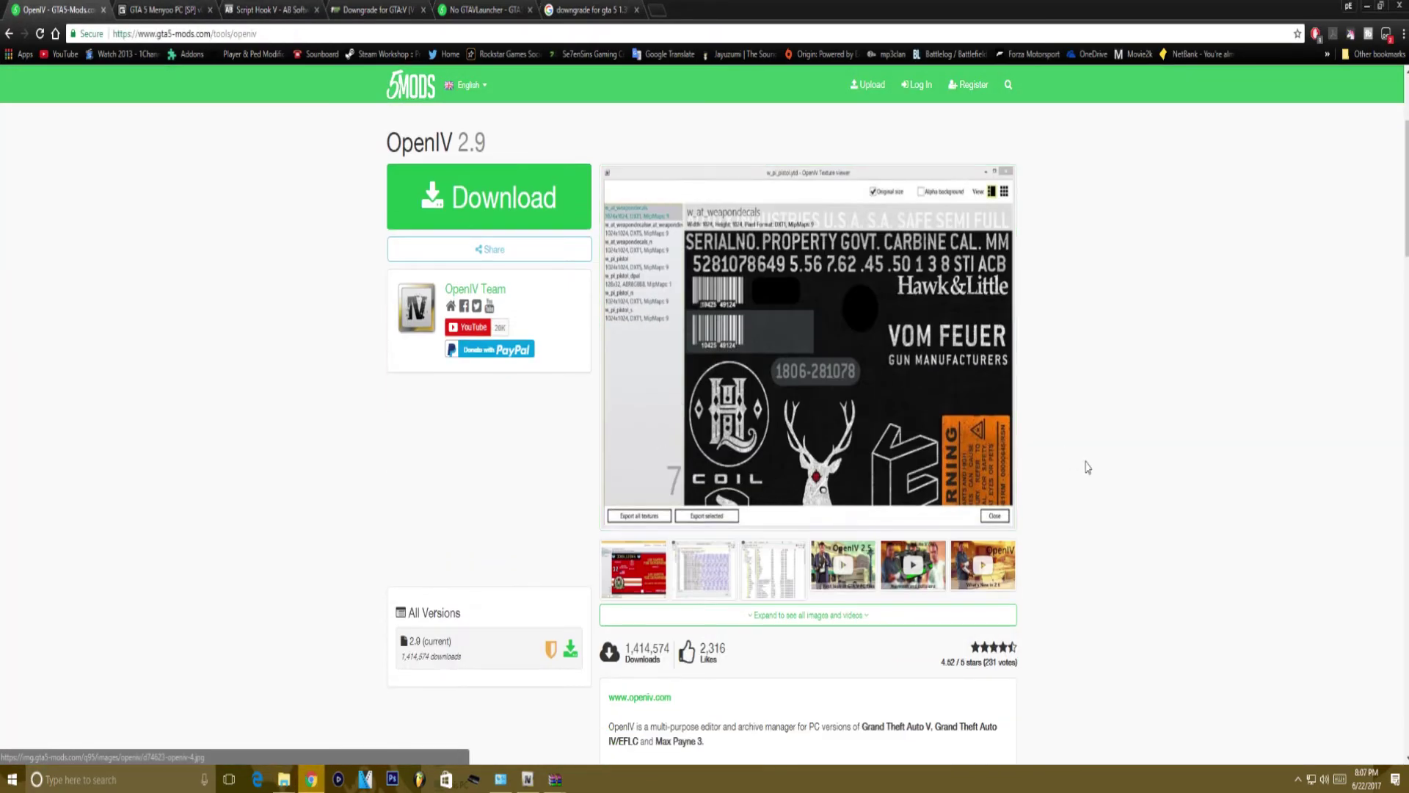
scroll(1170, 519, up, 2)
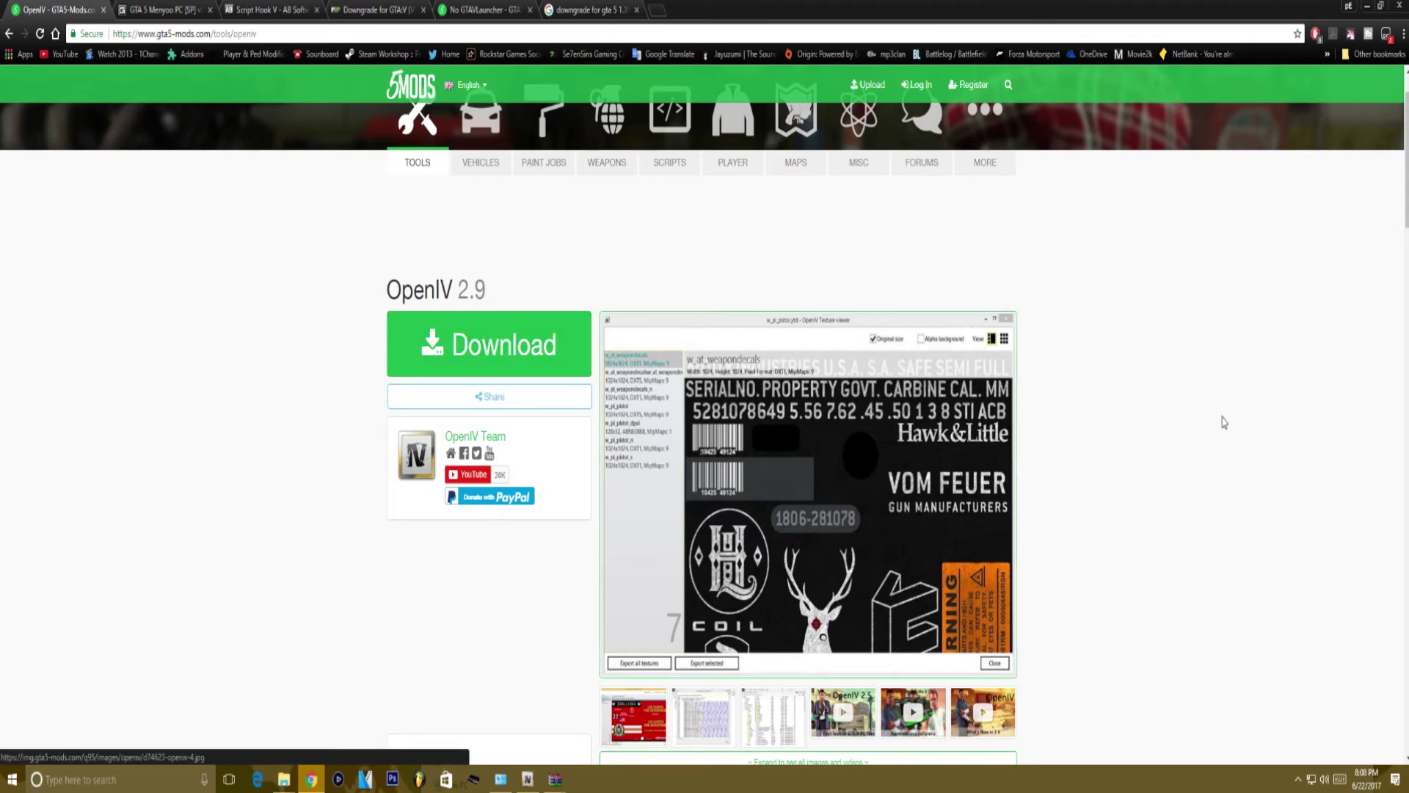
scroll(1221, 394, up, 1)
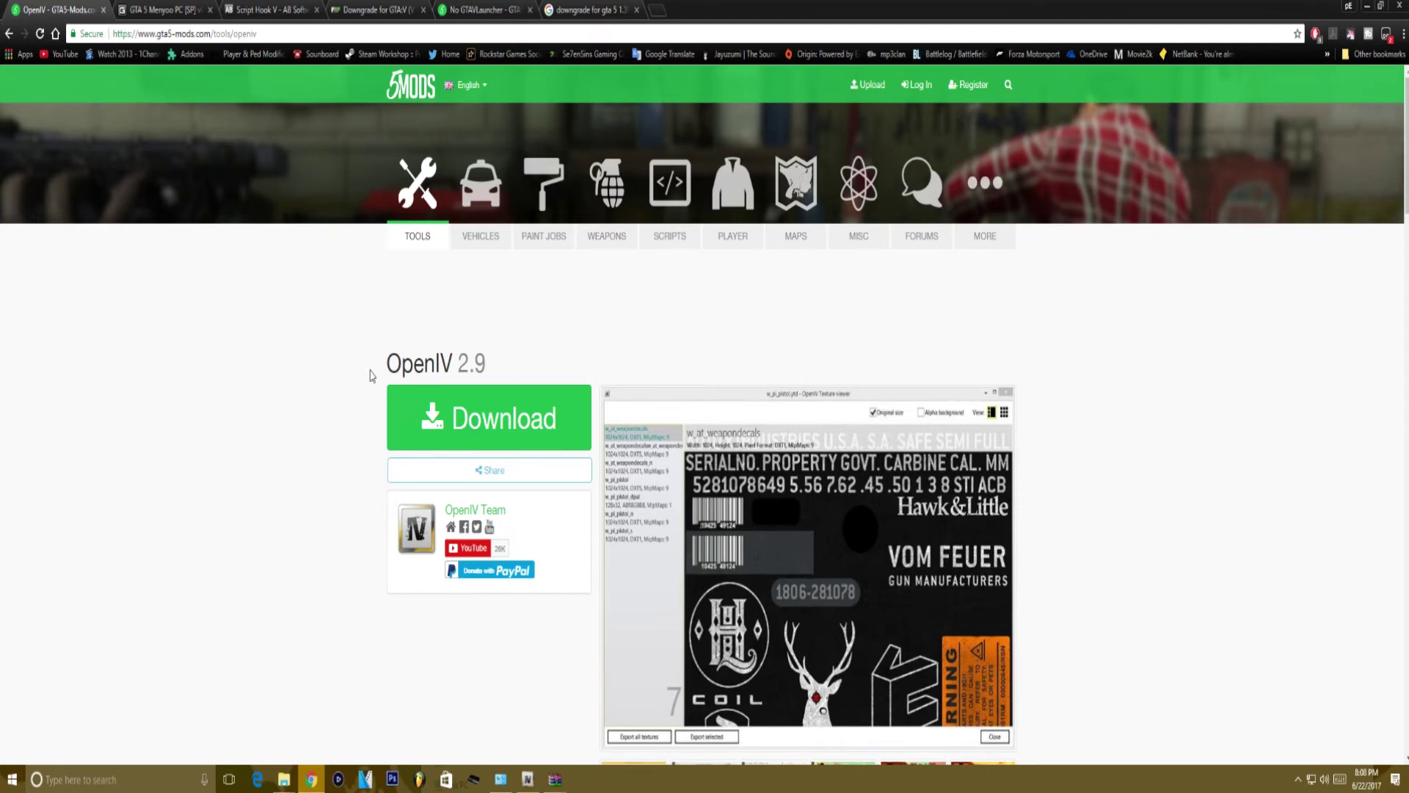
drag(370, 376, 528, 355)
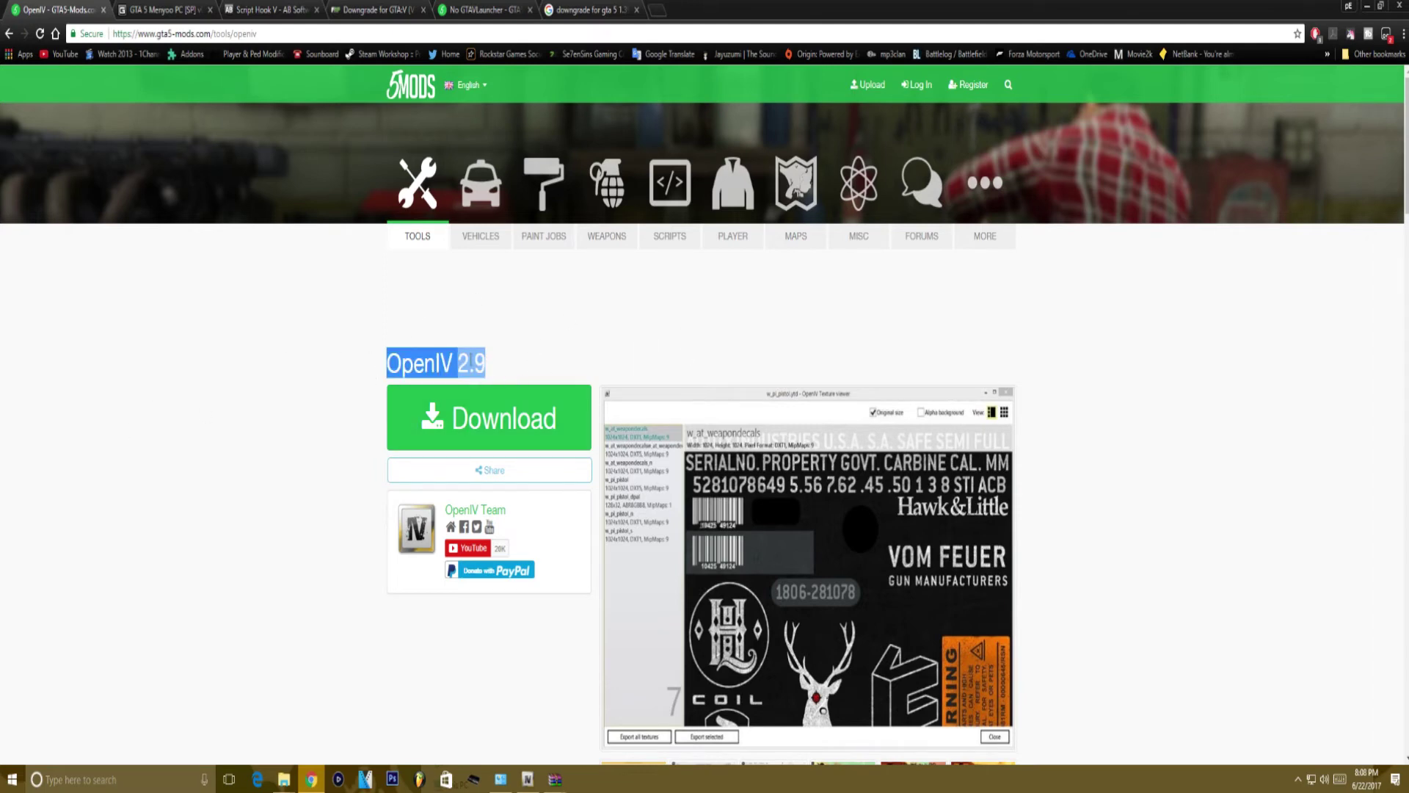
click(633, 338)
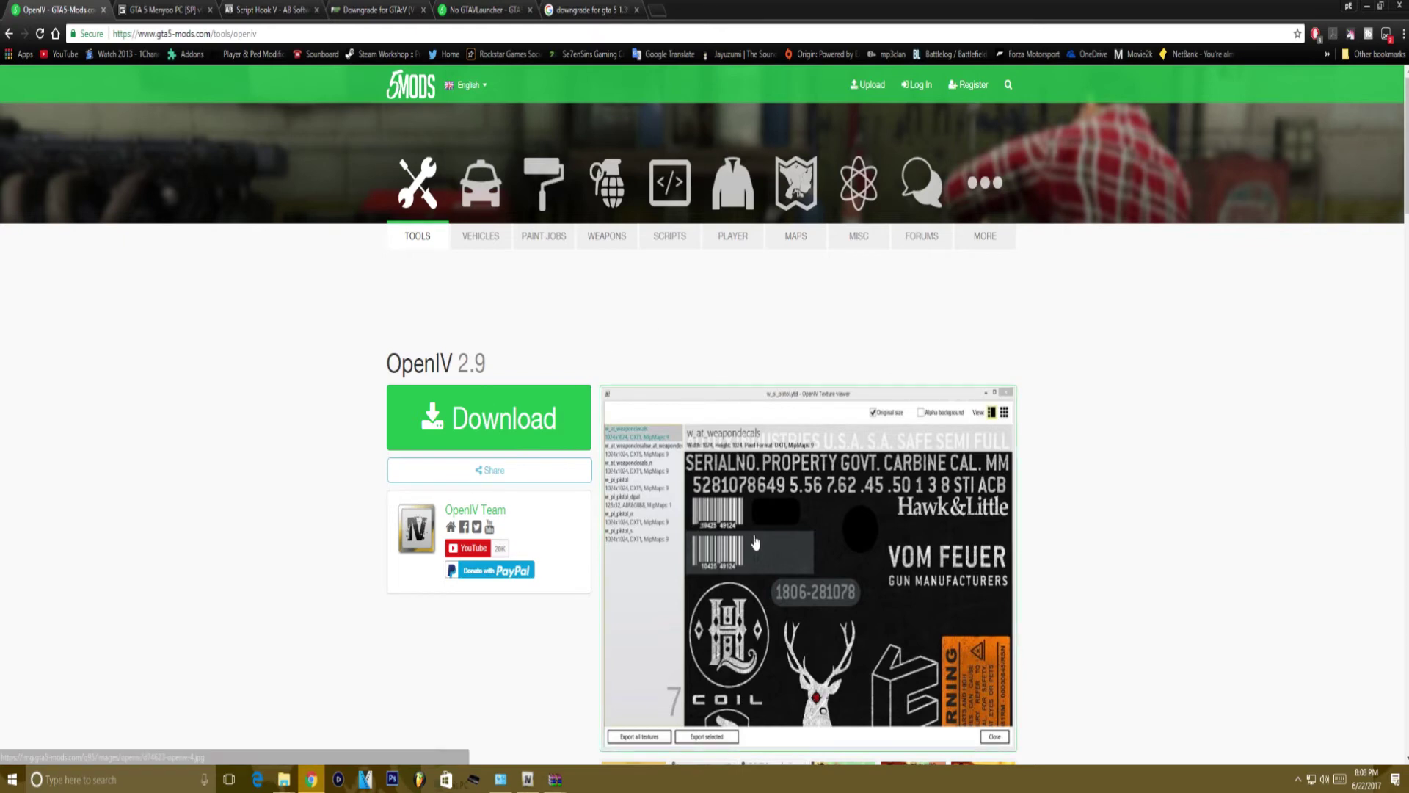
Step: Close the three leftover WinRAR archive windows and minimise Chrome to the desktop
mouse_move(559, 783)
click(602, 684)
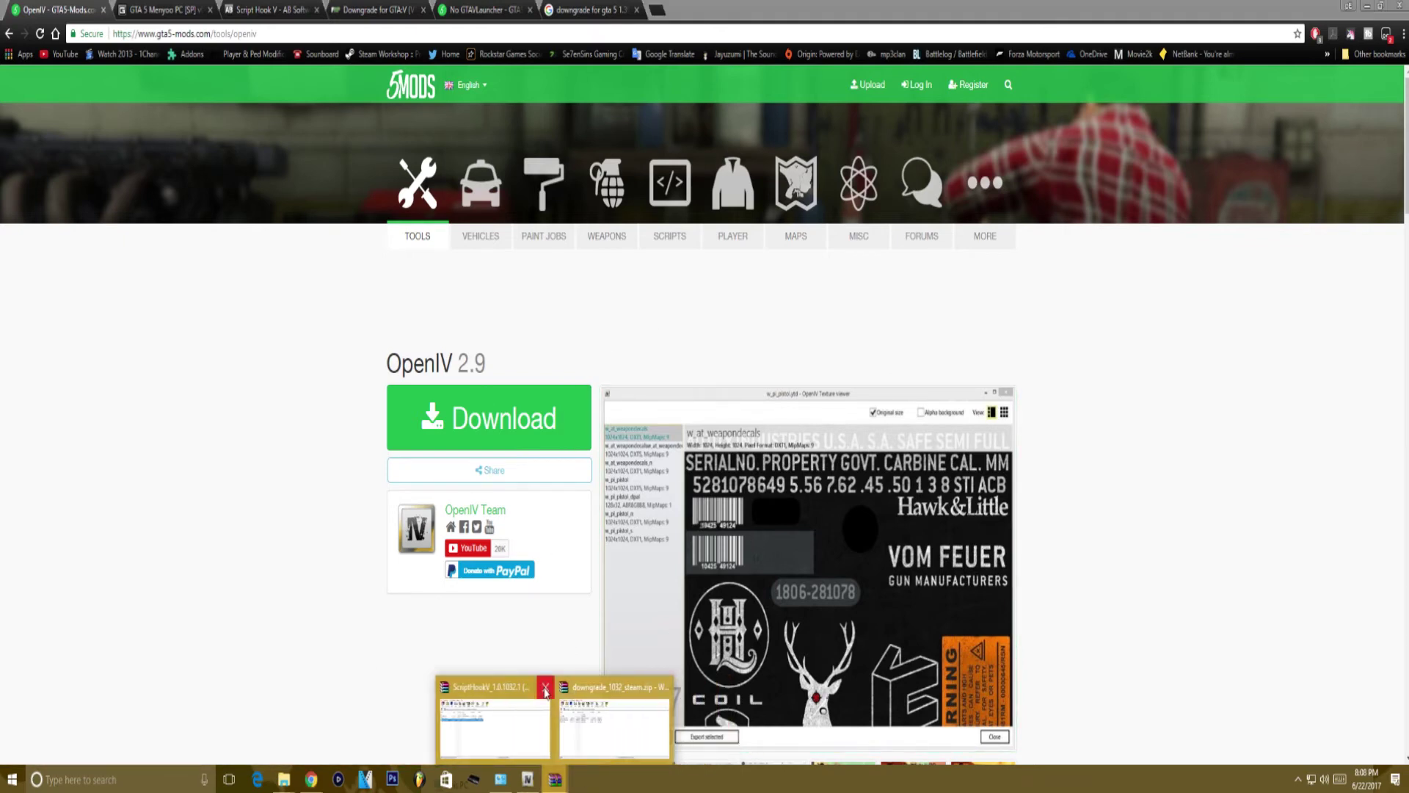
click(612, 694)
click(613, 694)
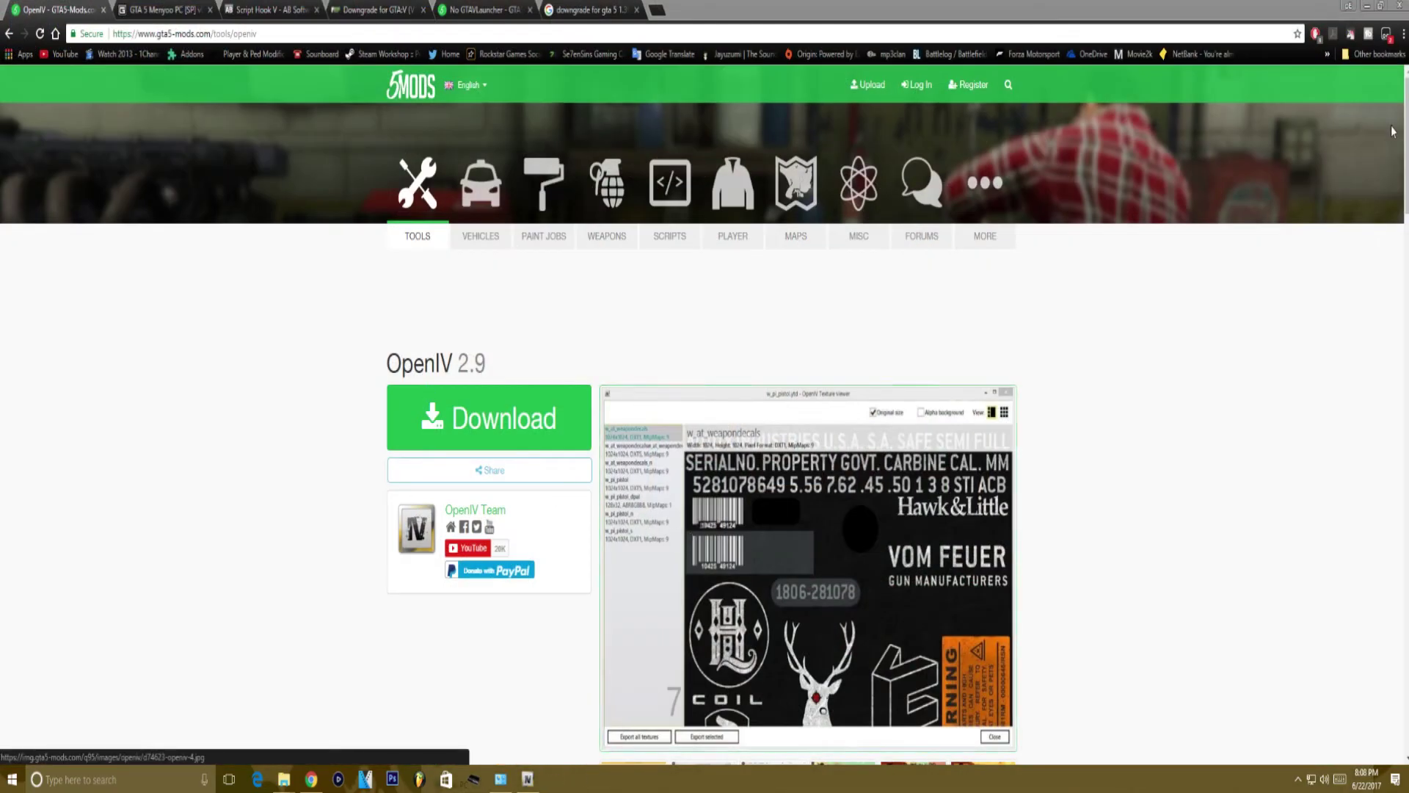
click(1366, 6)
Step: Open OPENIV\nts.update.openiv from the desktop and close the Network Connections window
double_click(351, 27)
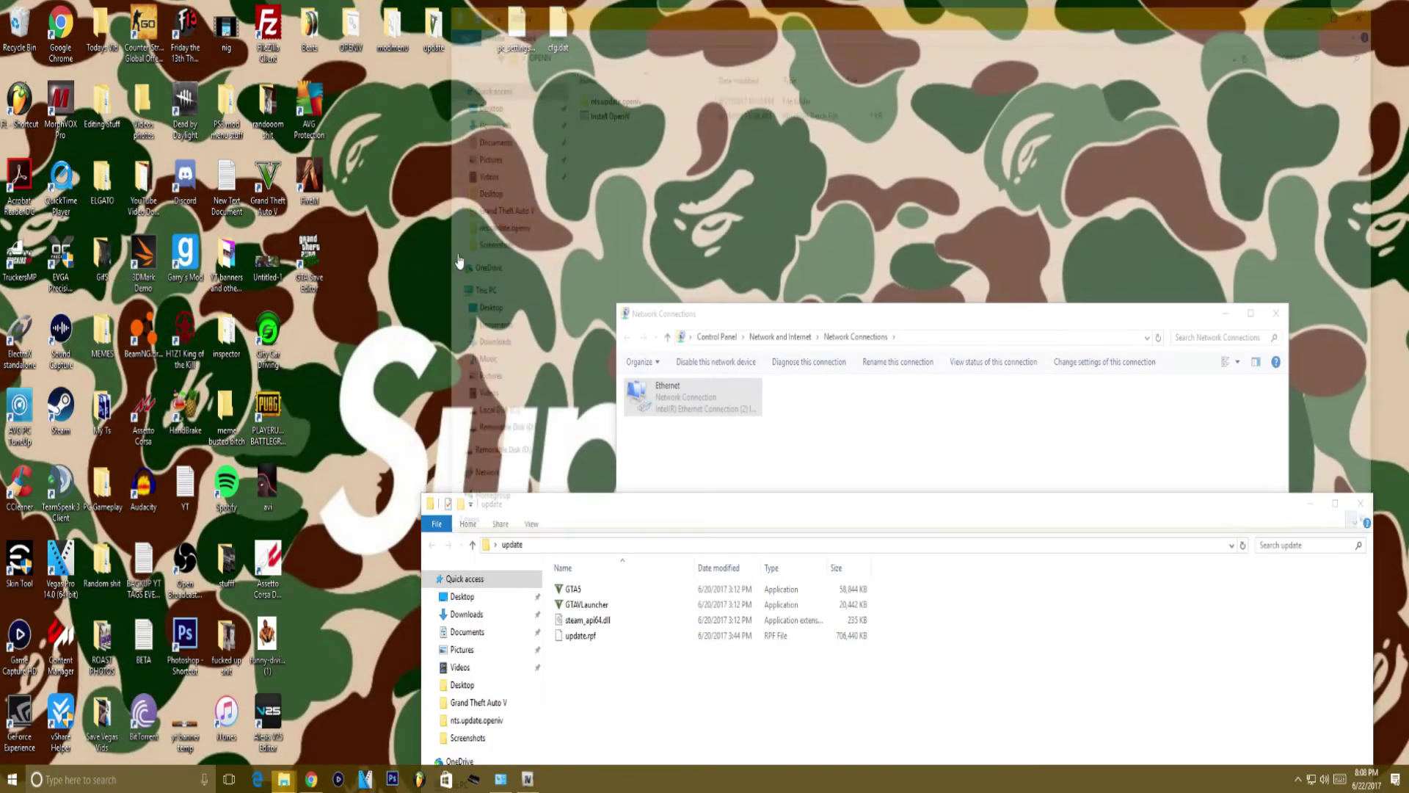
drag(629, 240, 724, 217)
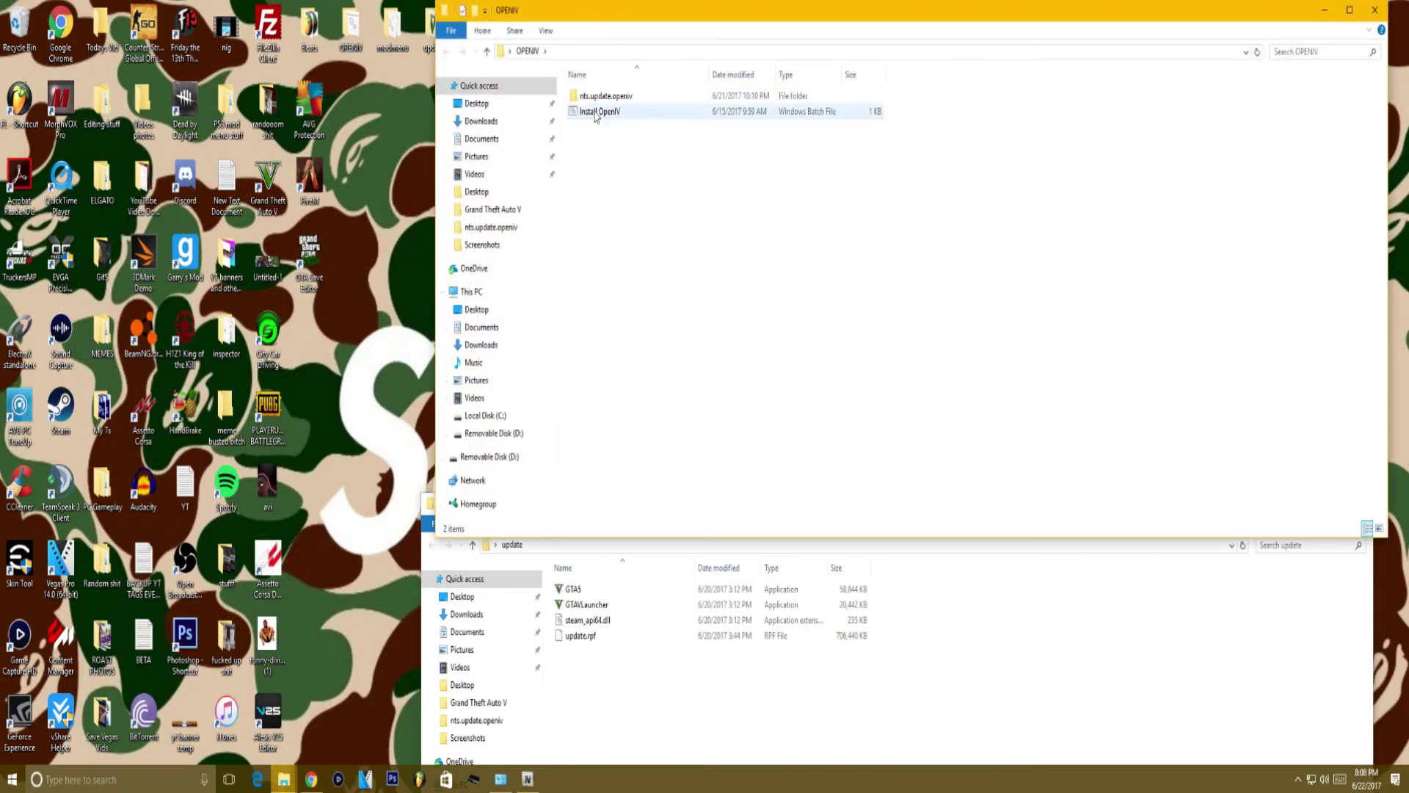
drag(629, 219, 800, 200)
drag(563, 6, 542, 141)
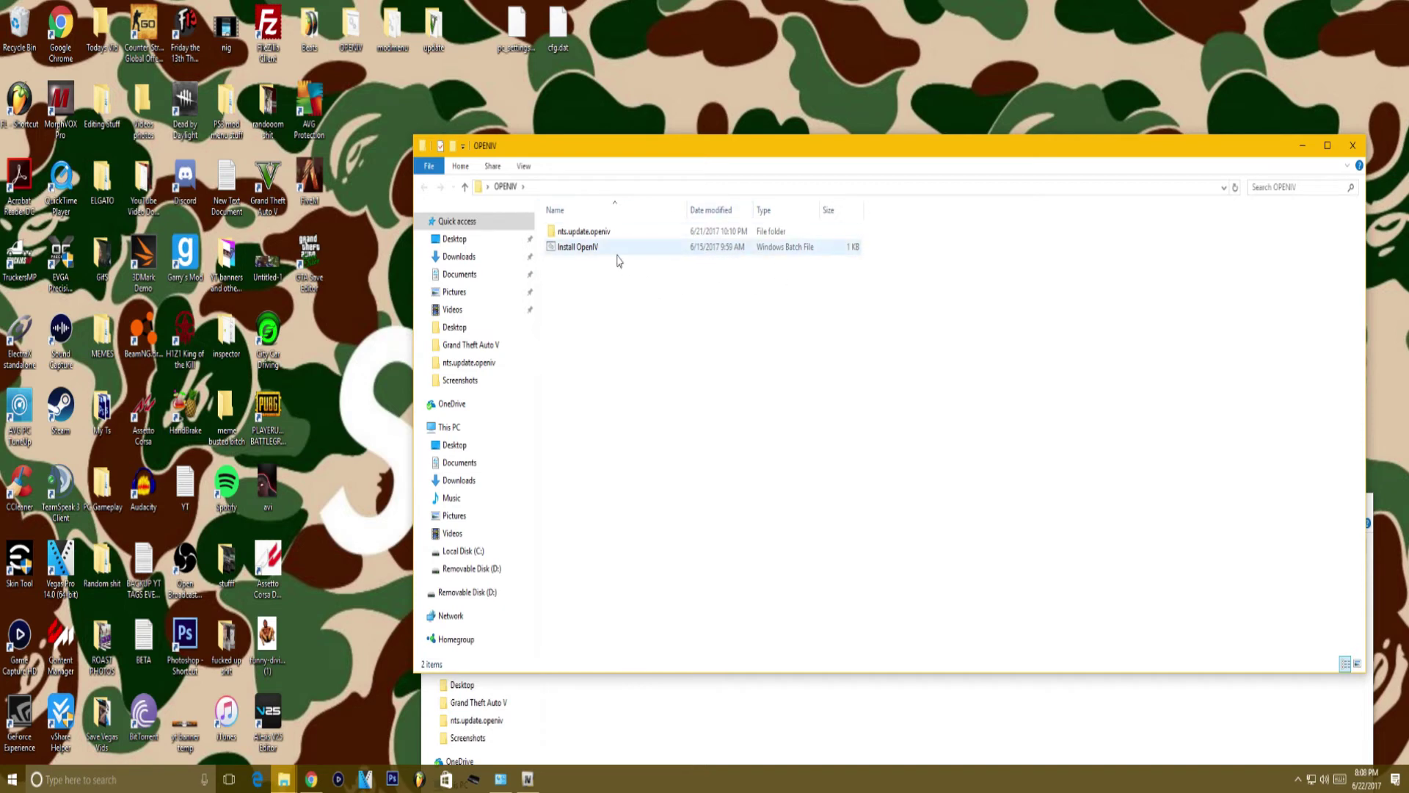
double_click(635, 232)
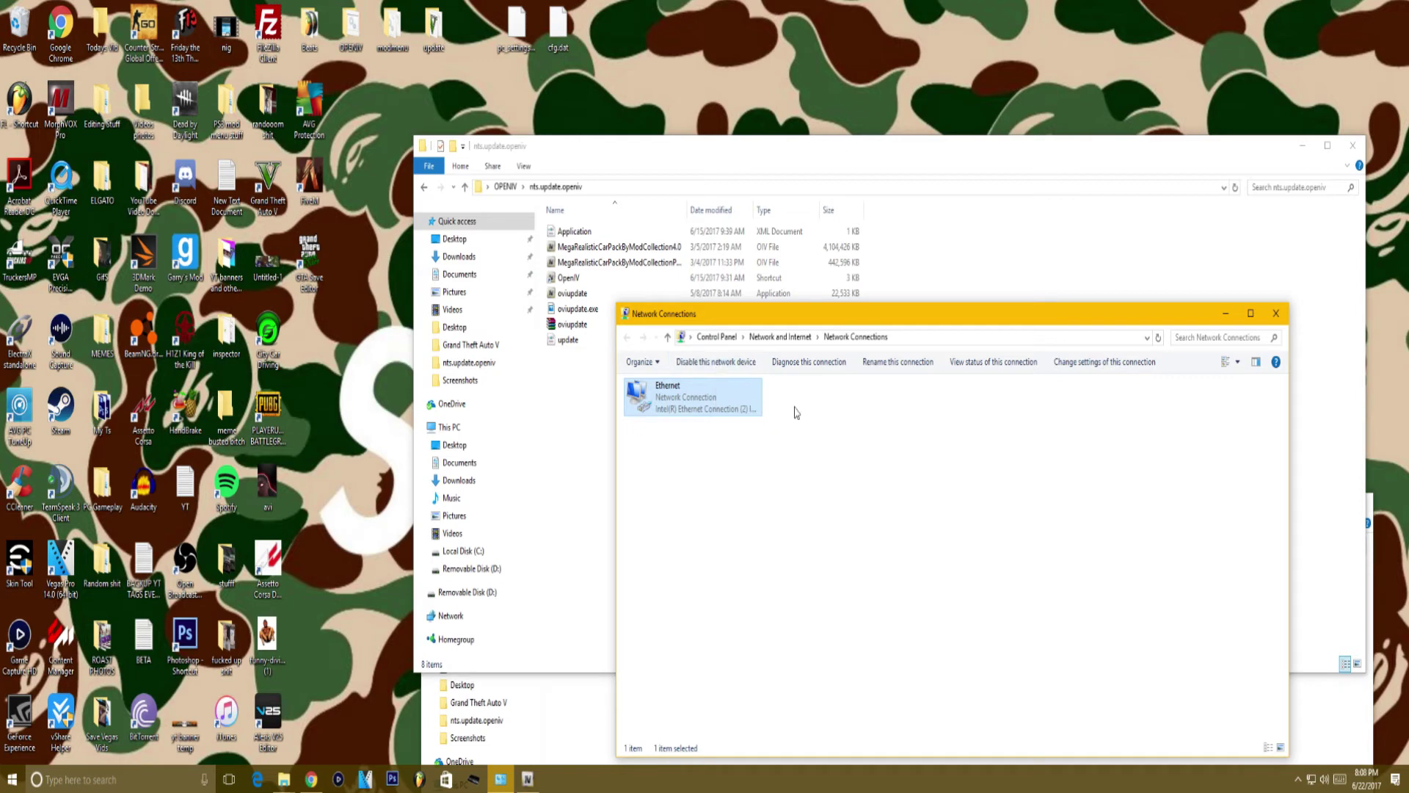
click(1275, 314)
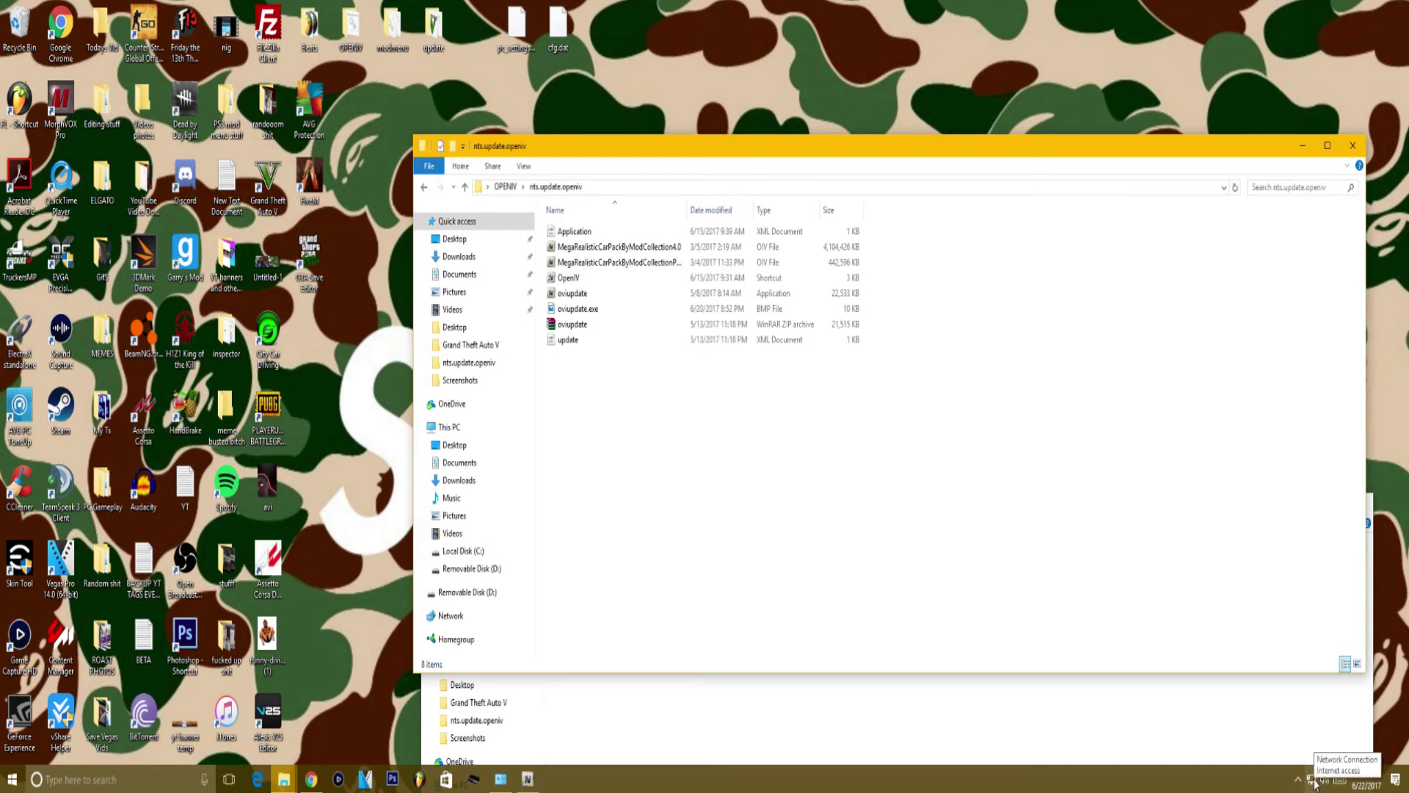
right_click(1315, 782)
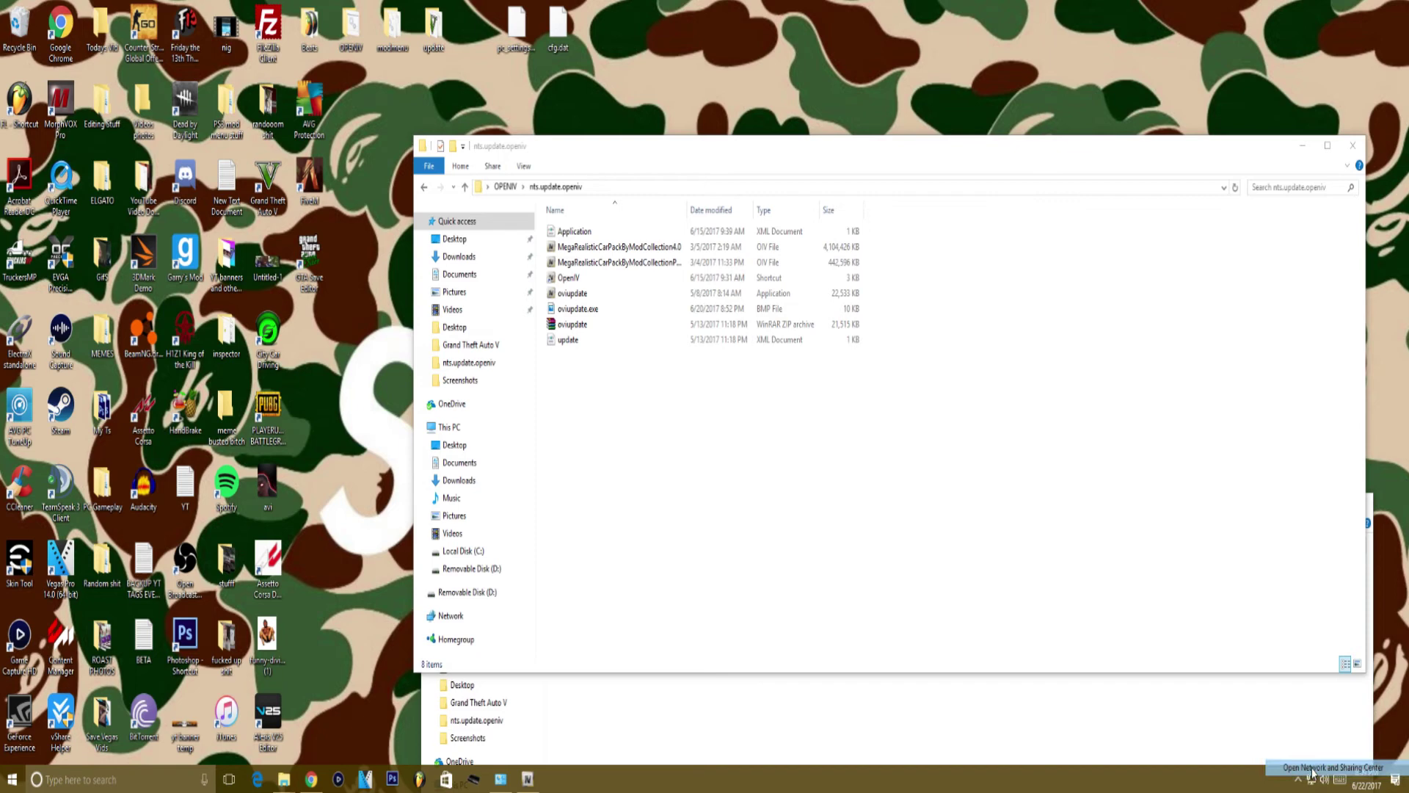
Step: Disable the Ethernet adapter to go offline, then launch OpenIV from the nts.update.openiv folder
click(1312, 770)
click(641, 375)
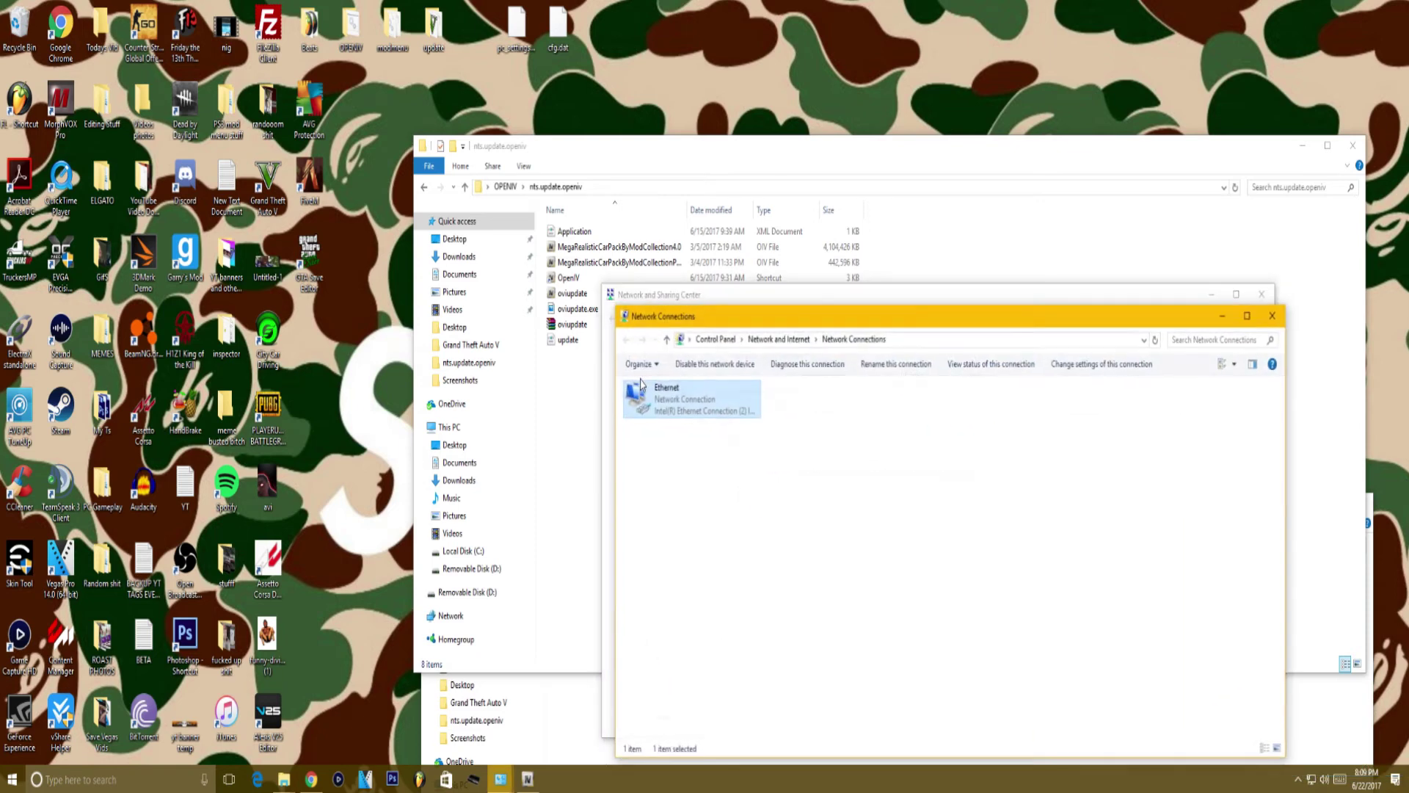
click(708, 393)
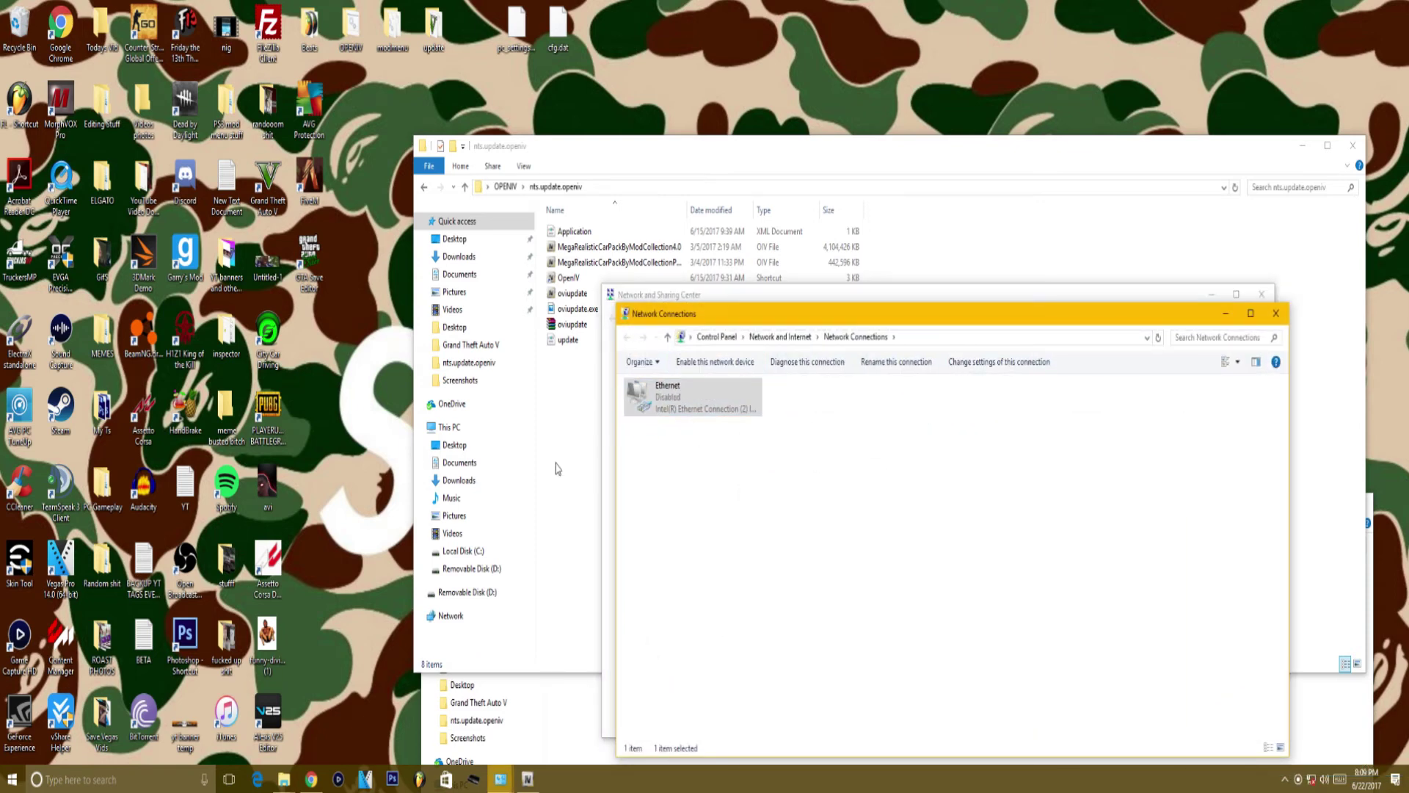
click(568, 420)
double_click(587, 279)
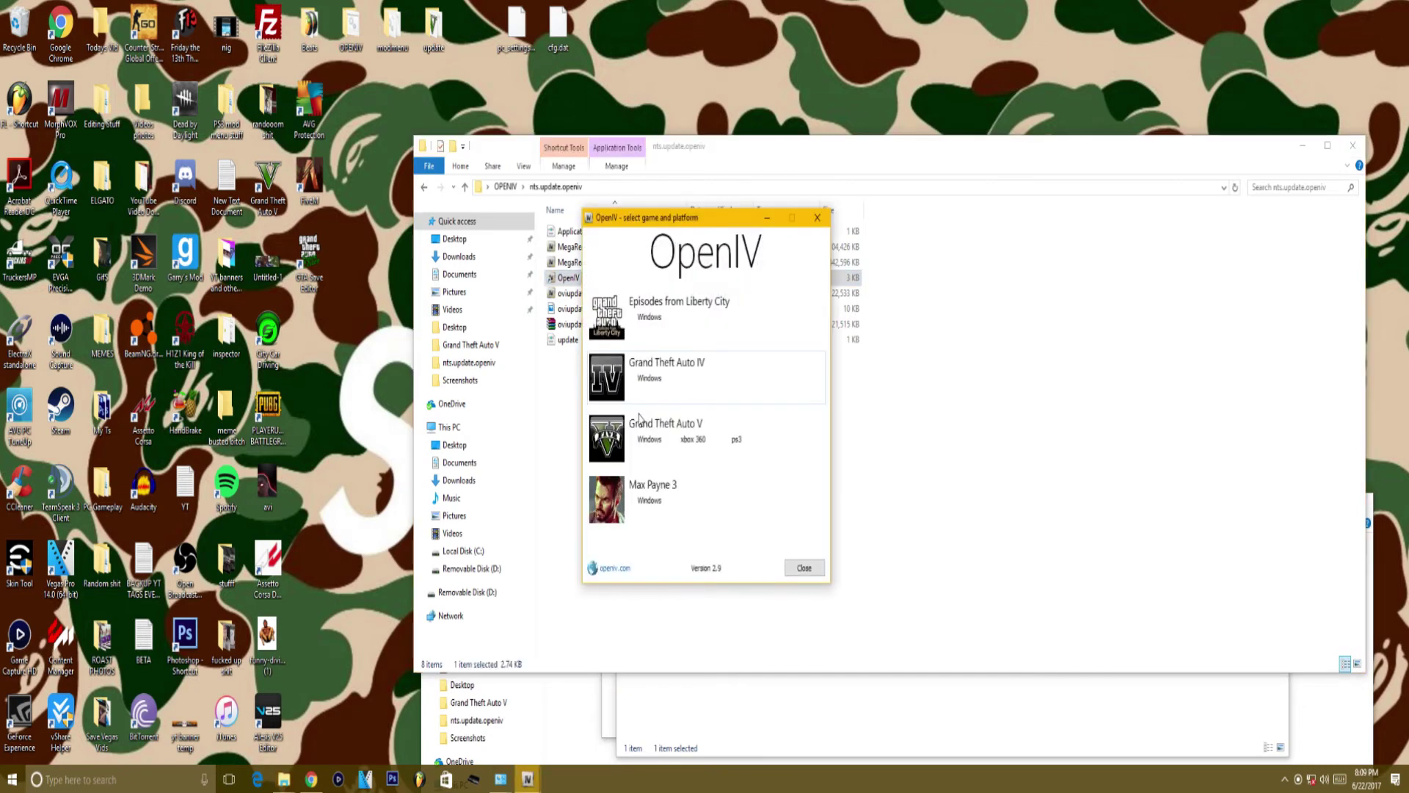
Step: Choose Grand Theft Auto V for Windows in OpenIV and check it against version 2.9 on the download page
click(647, 441)
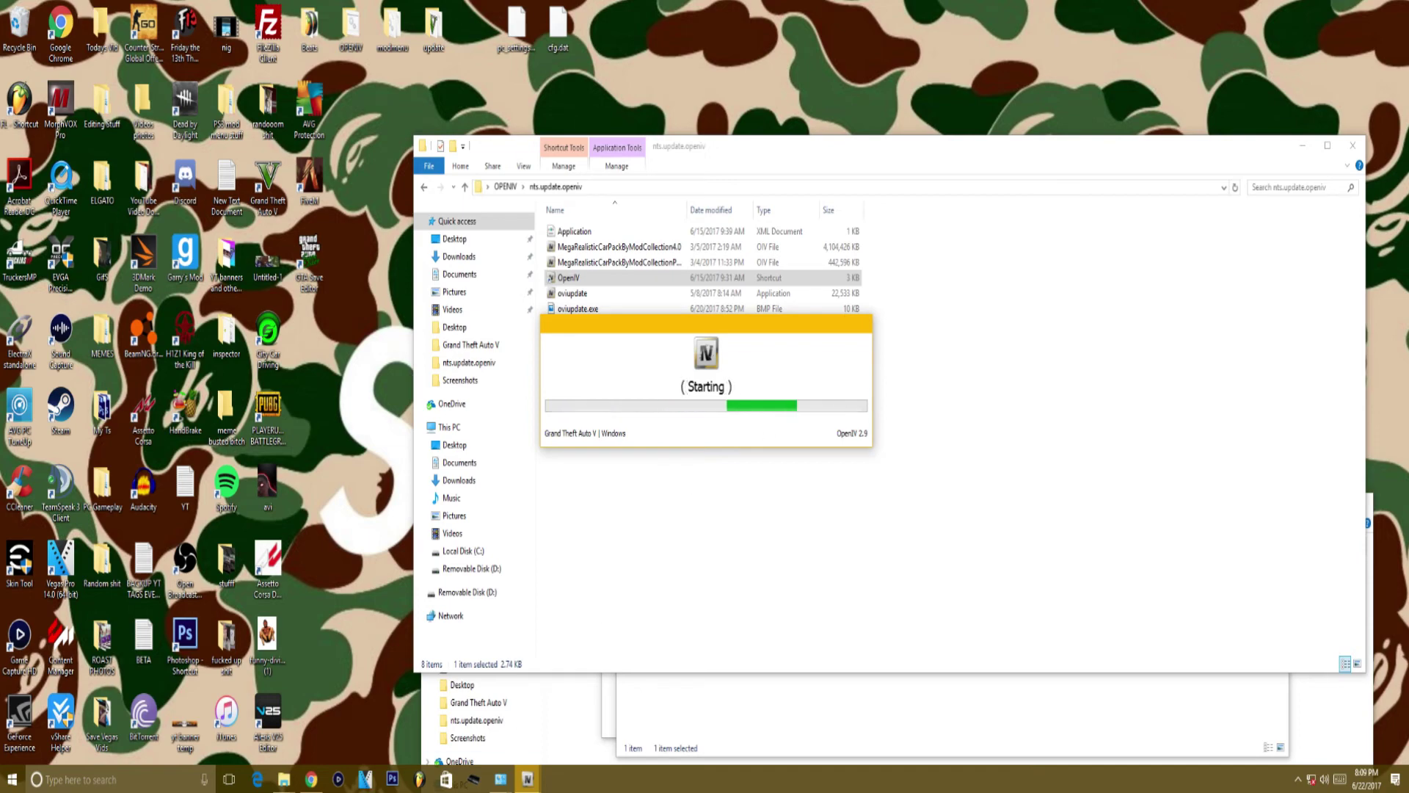
click(310, 779)
drag(456, 364, 506, 362)
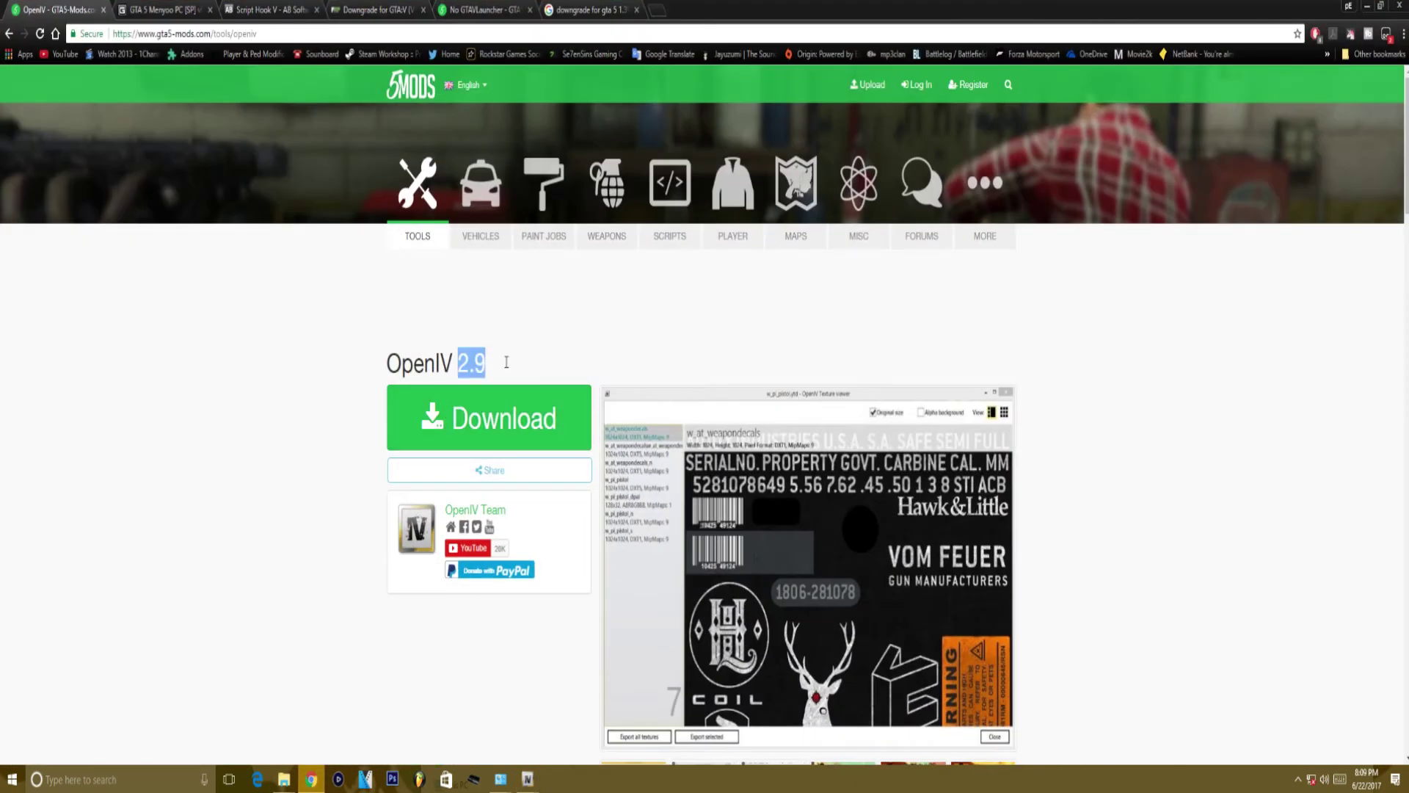
mouse_move(527, 778)
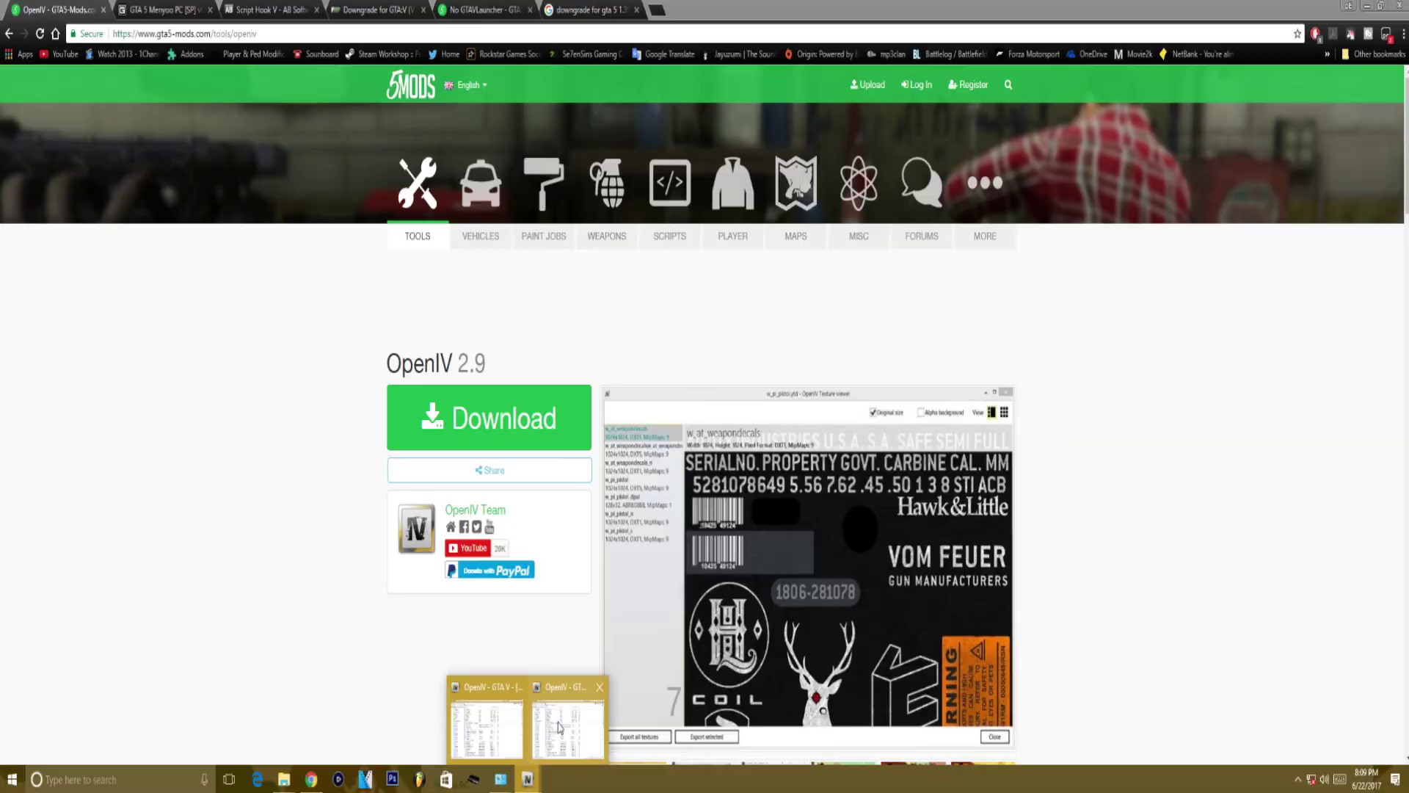
click(544, 743)
scroll(693, 339, down, 4)
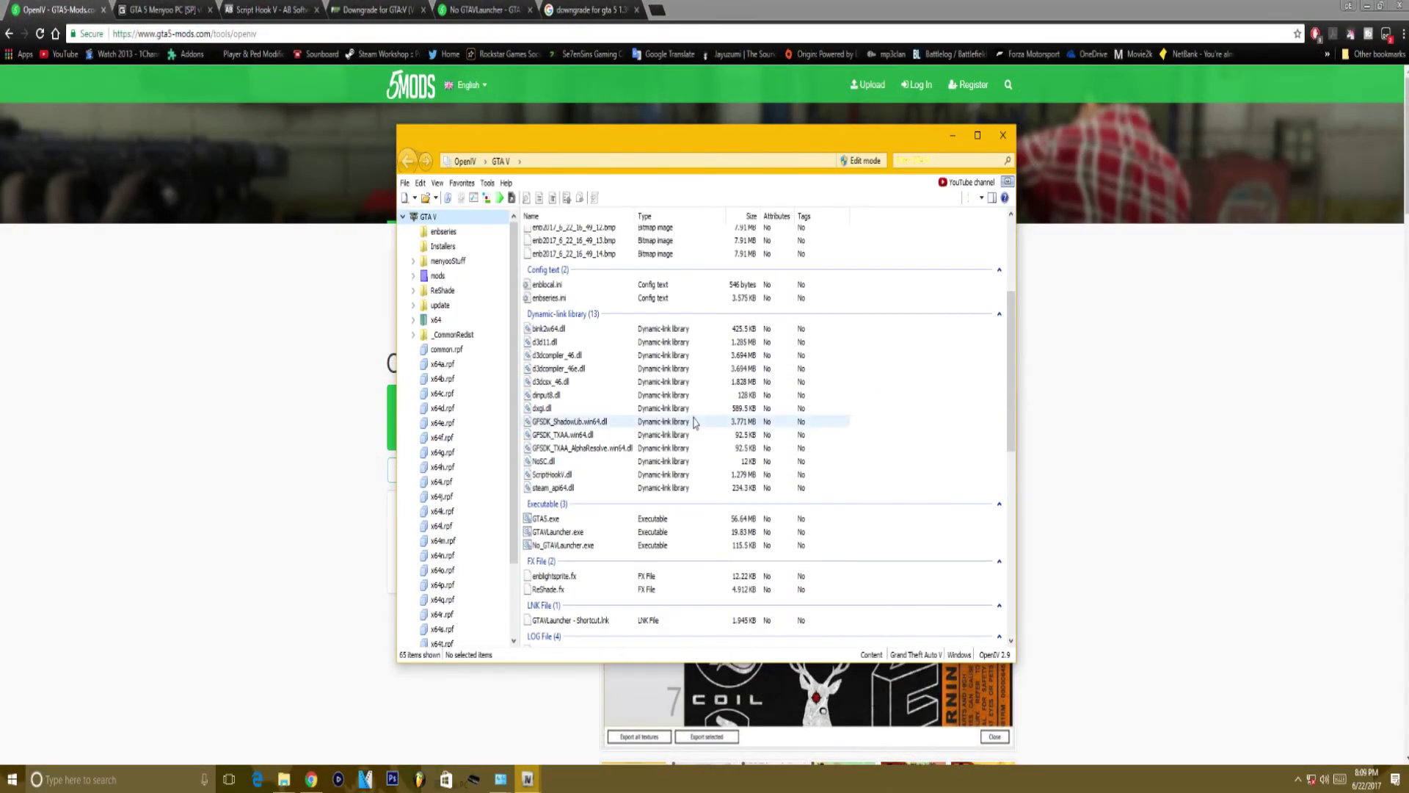
scroll(632, 419, up, 4)
scroll(764, 440, down, 3)
scroll(770, 459, up, 3)
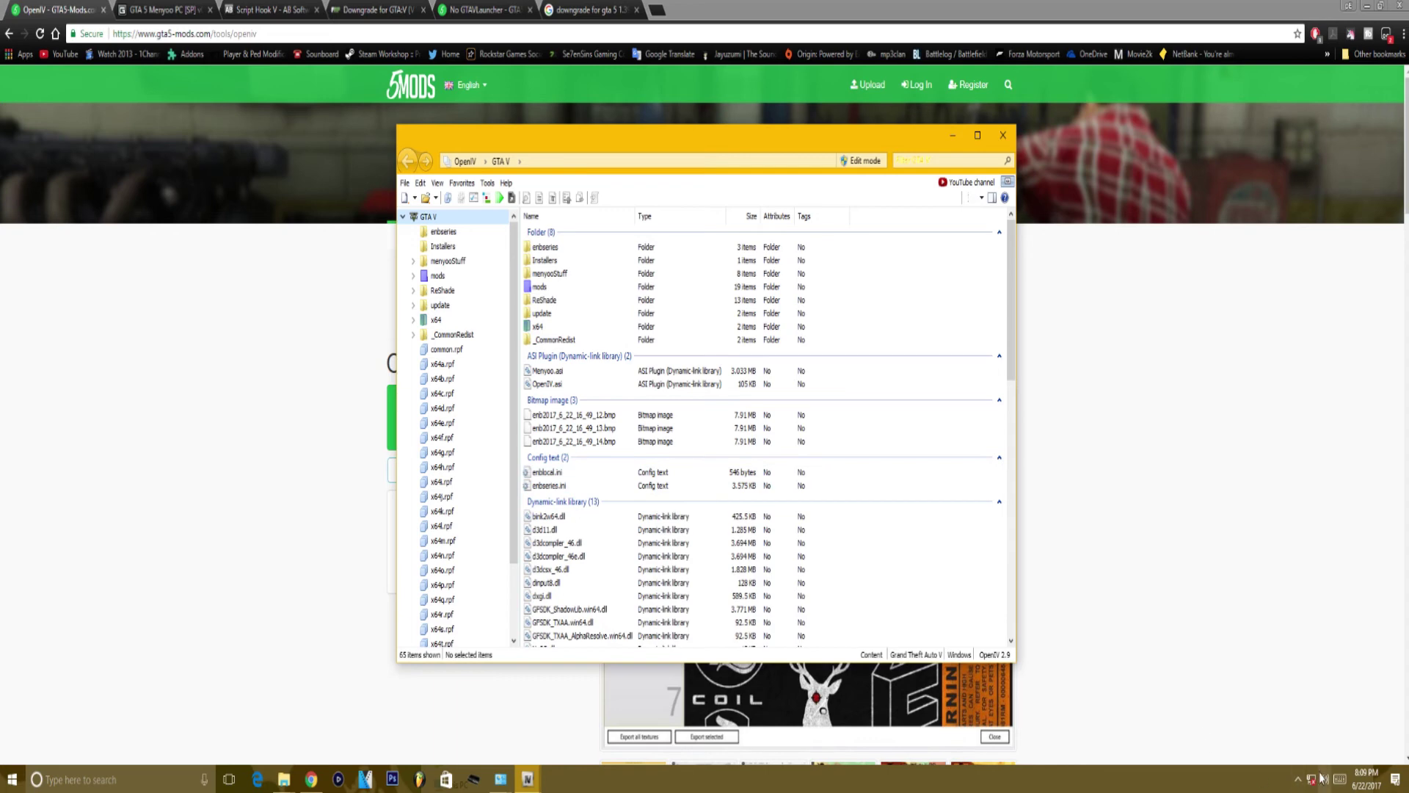
Step: Minimize the Chrome browser and the OpenIV window
click(1349, 5)
click(1349, 6)
click(1367, 5)
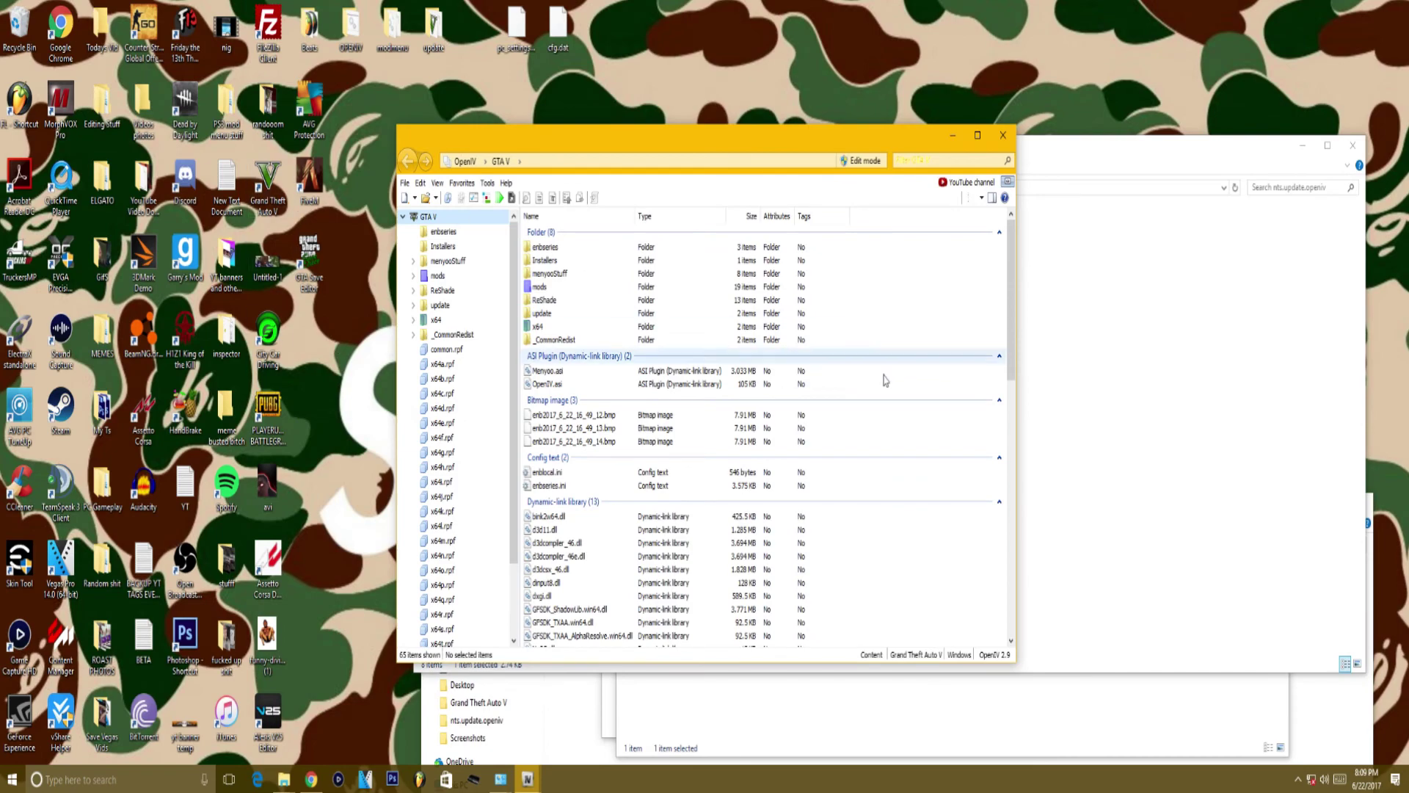
click(952, 135)
Step: Minimize the nts.update.openiv folder, Network and Sharing Center, and update folder windows
click(1302, 145)
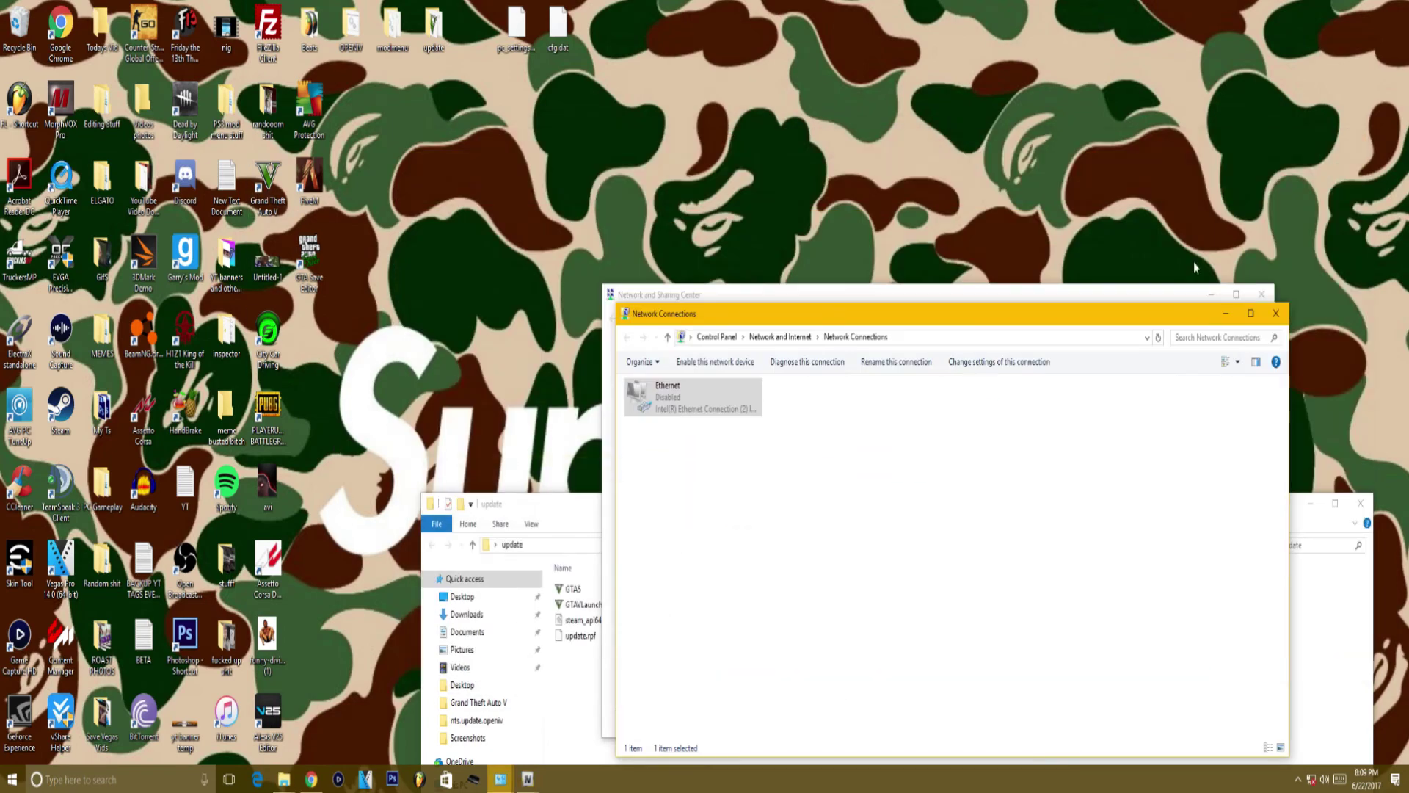
click(1211, 301)
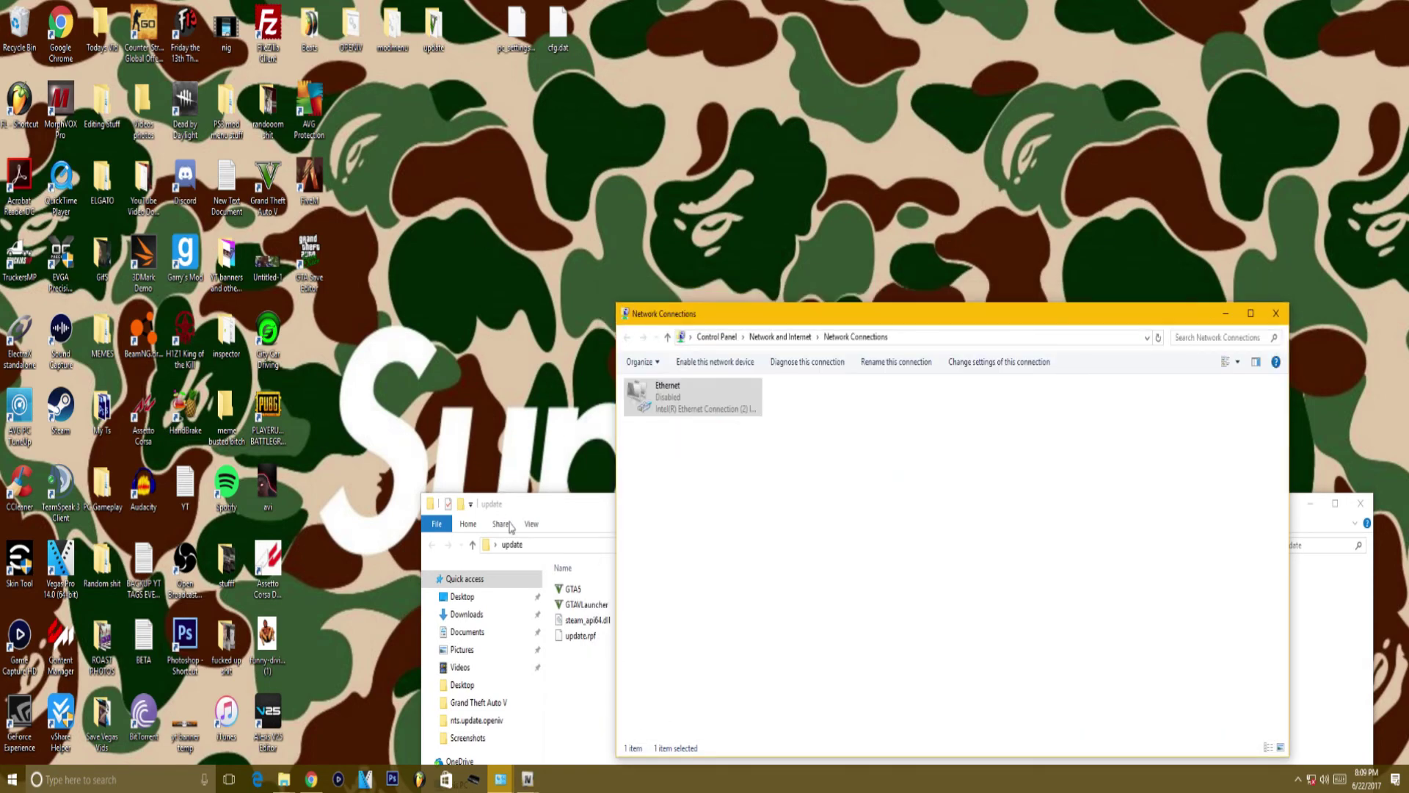
drag(563, 505, 563, 212)
click(1307, 211)
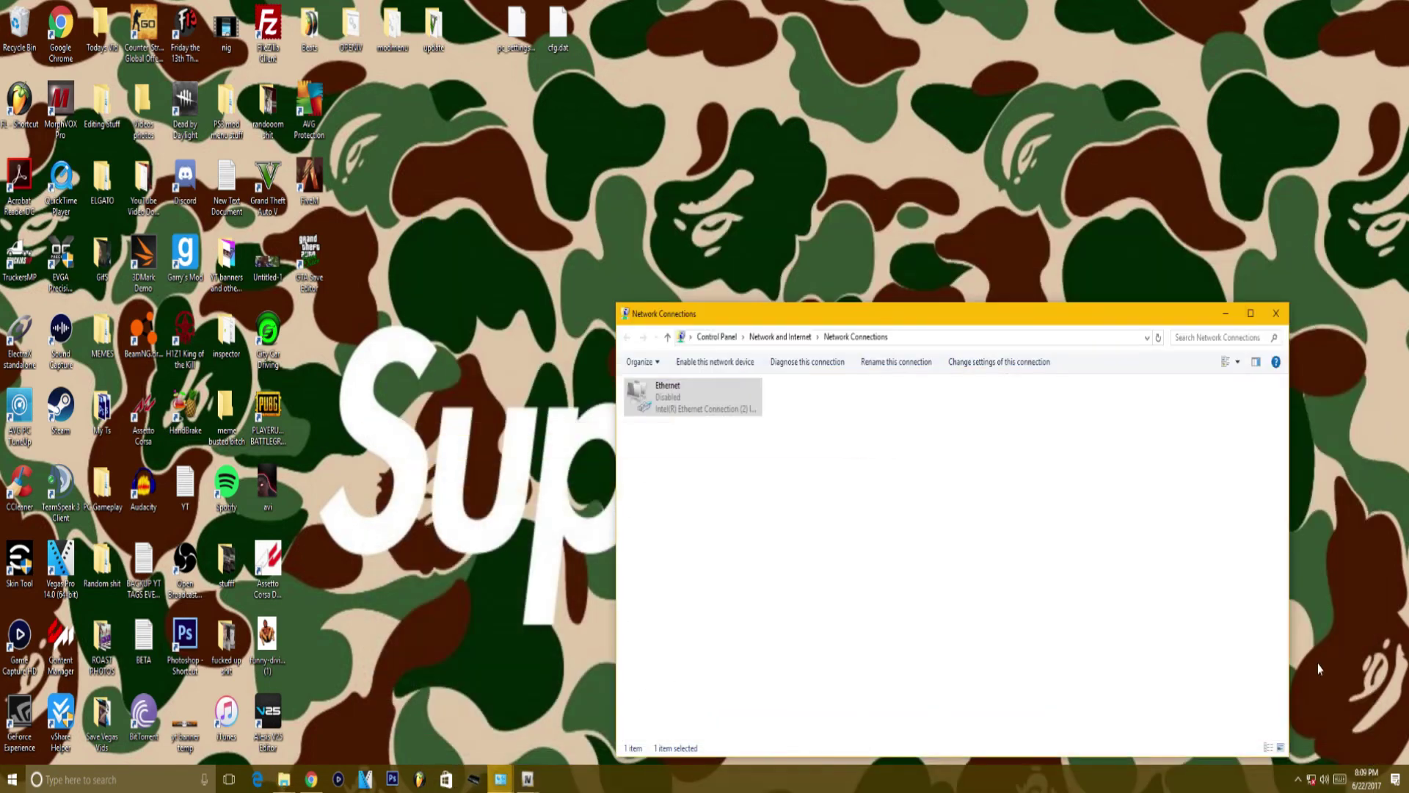
Step: Exit Steam from the notification area and select the Grand Theft Auto V desktop shortcut
click(1297, 778)
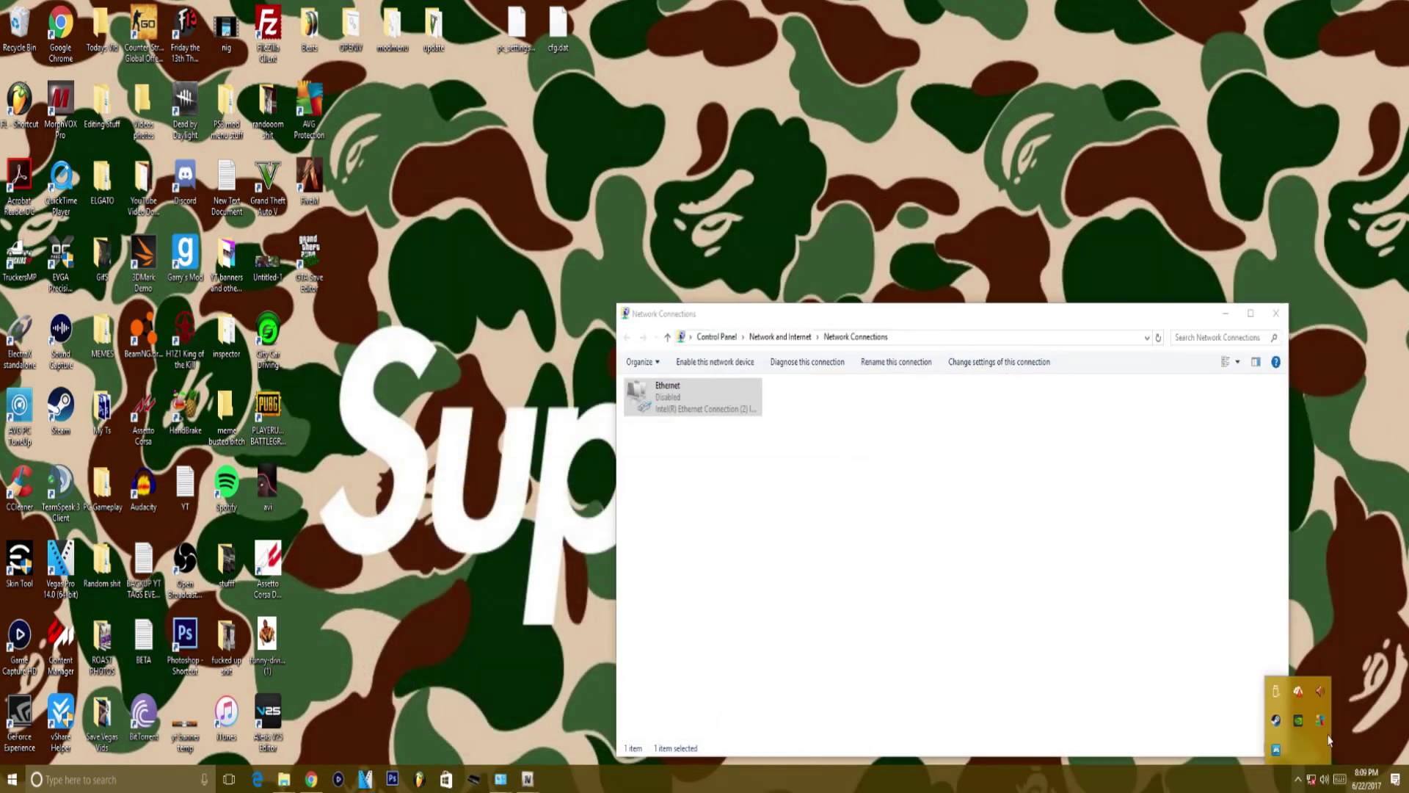
right_click(1275, 720)
click(1284, 713)
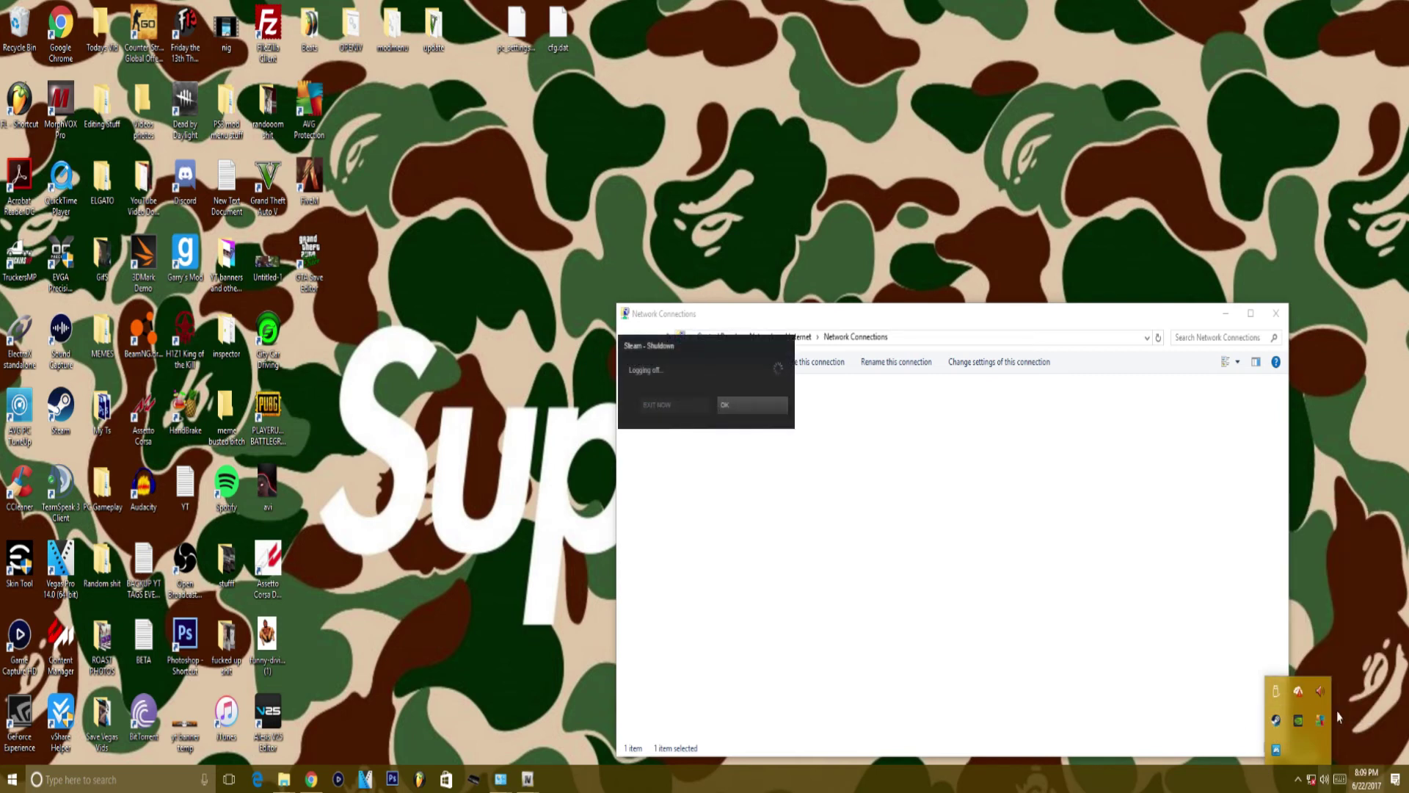
click(267, 192)
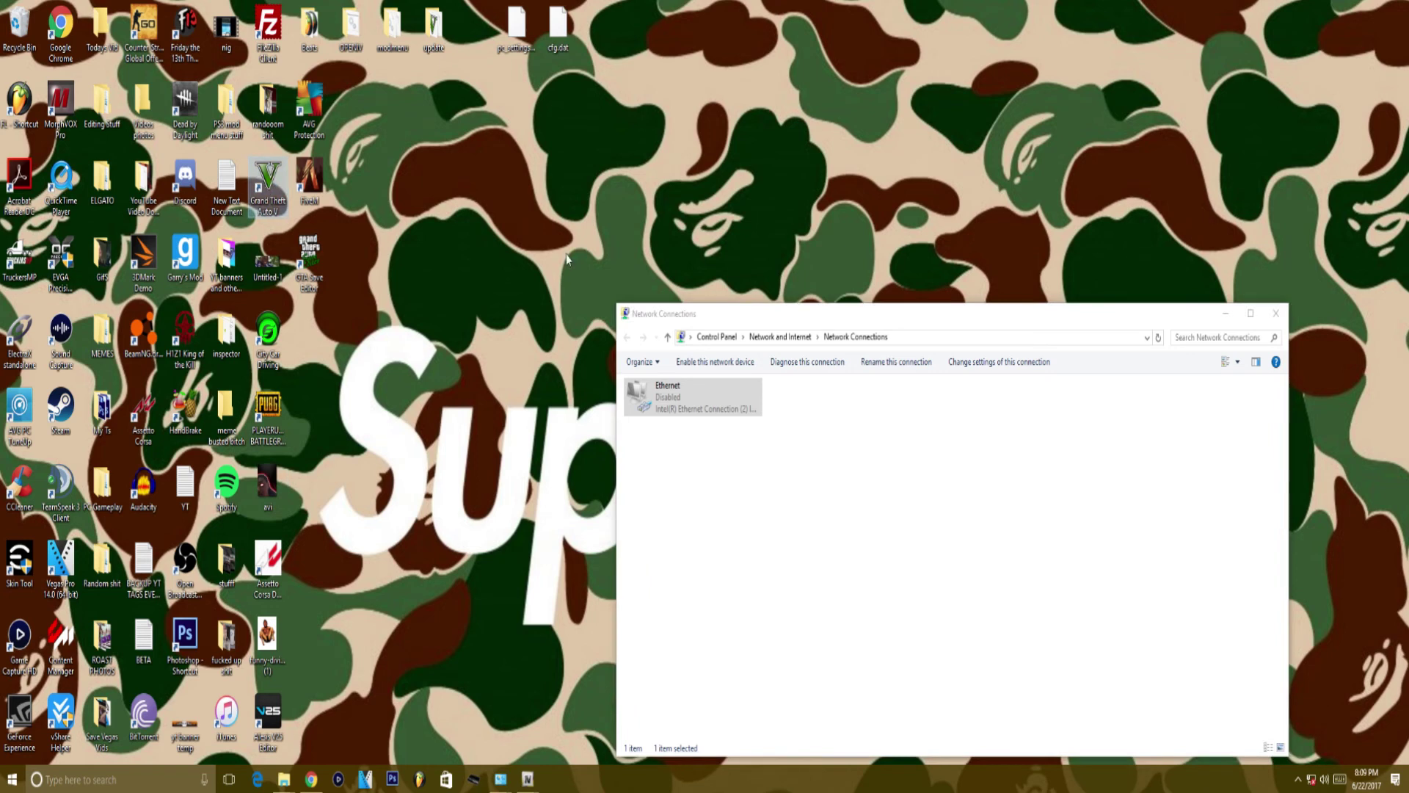